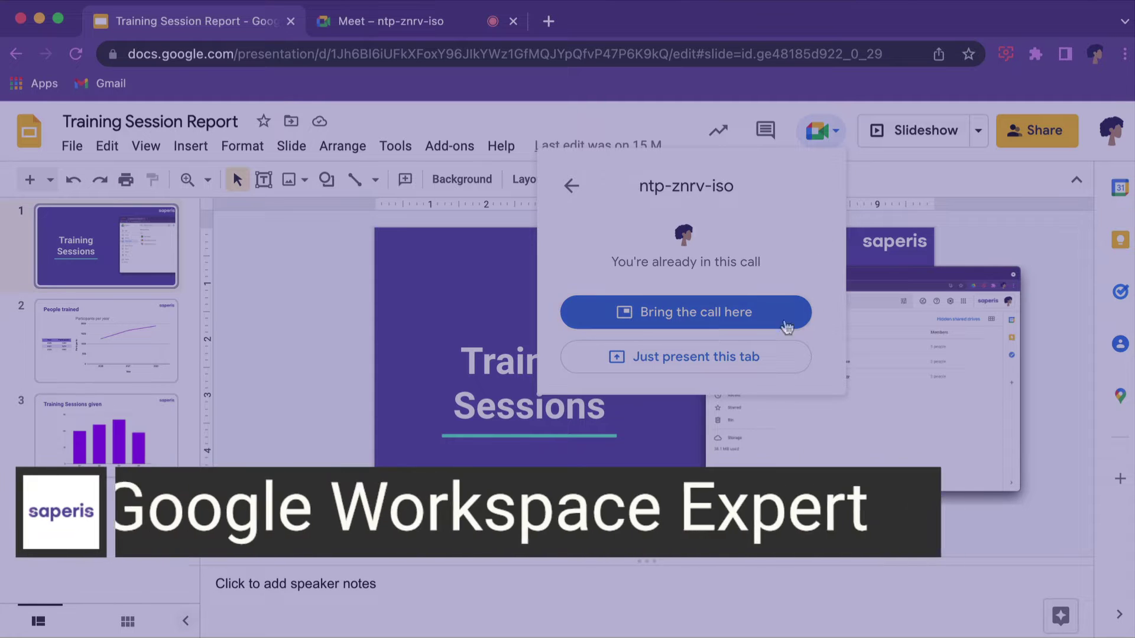
- Switch to the Meet tab showing call ntp-znrv-iso, with mic and camera off
left_click(785, 324)
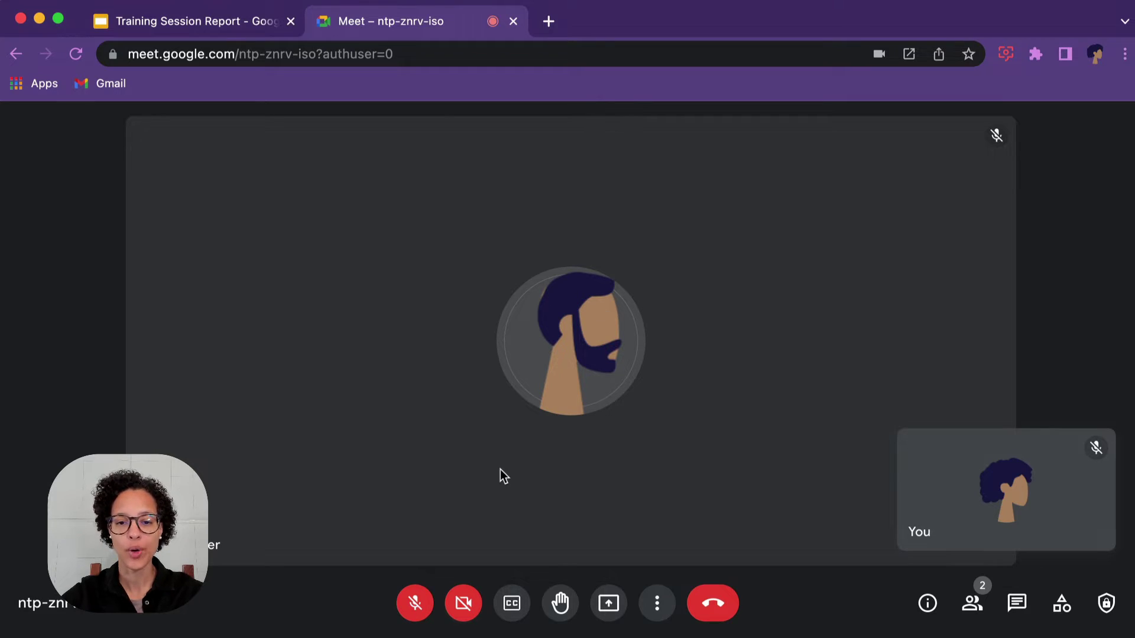
- Bring the ongoing Meet call into a side panel beside the Training Session Report deck
left_click(209, 27)
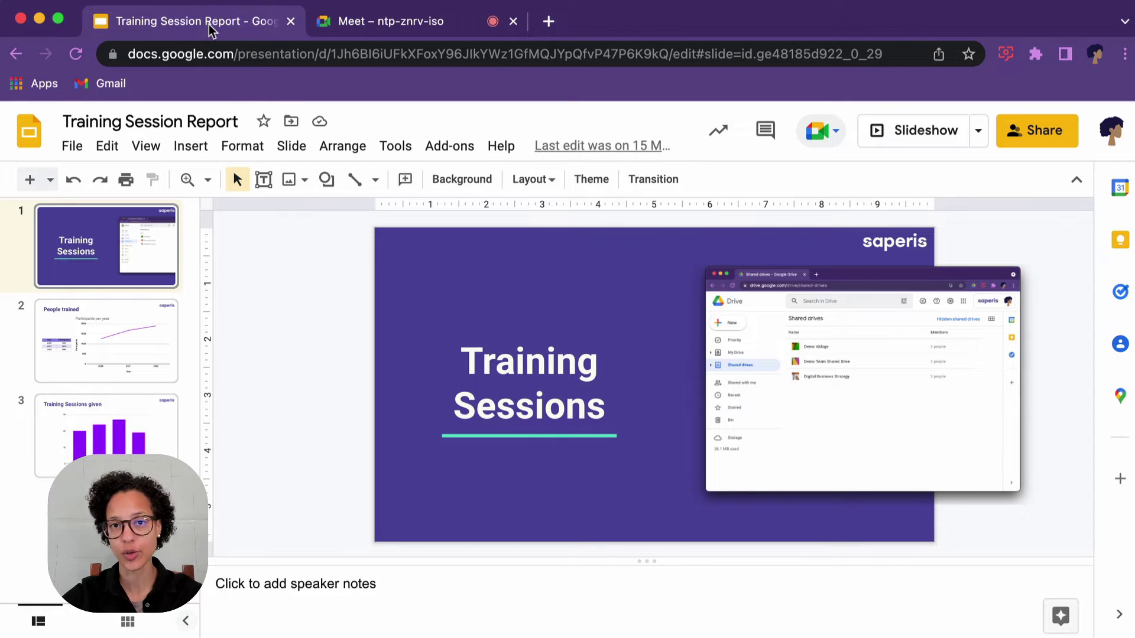
left_click(836, 137)
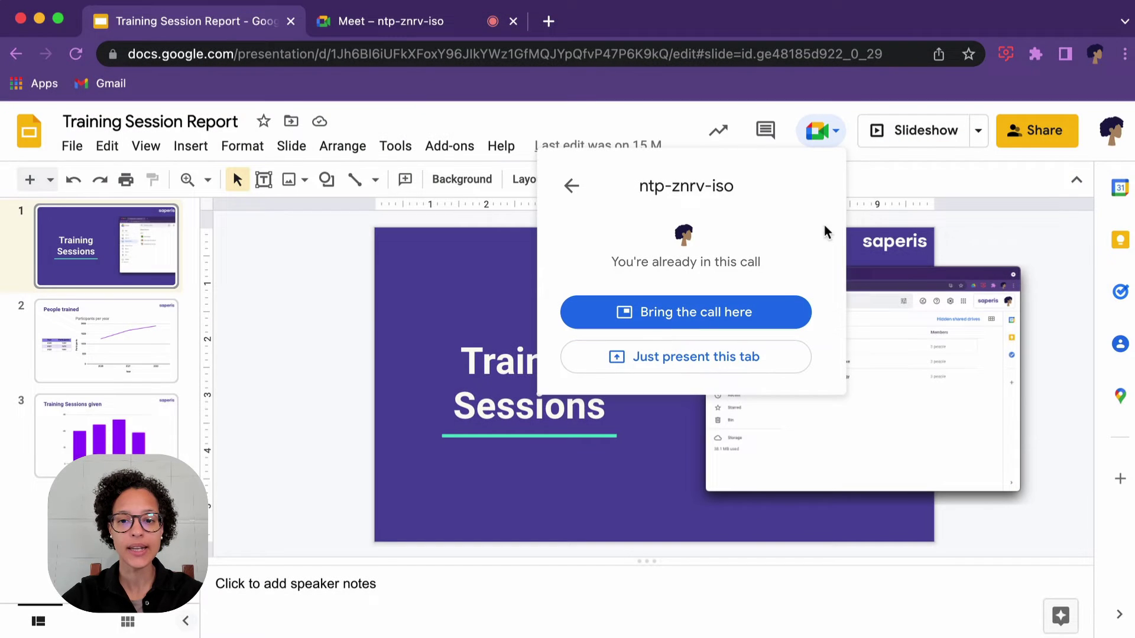
left_click(763, 318)
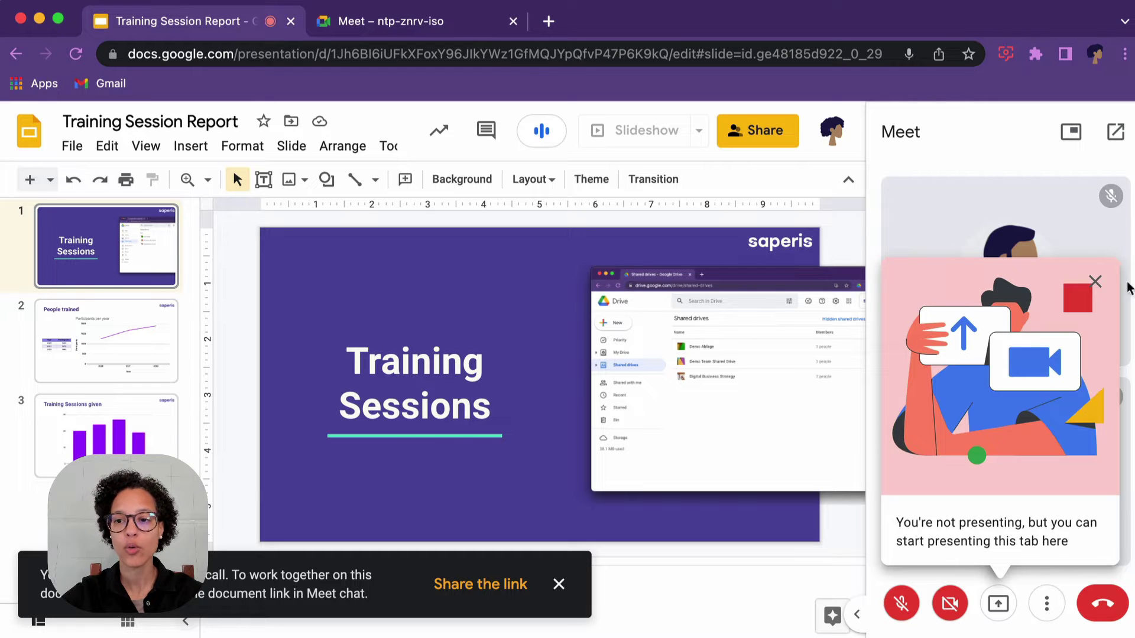
- Dismiss the 'start presenting this tab' tip so both participant tiles show
left_click(1095, 281)
mouse_move(970, 295)
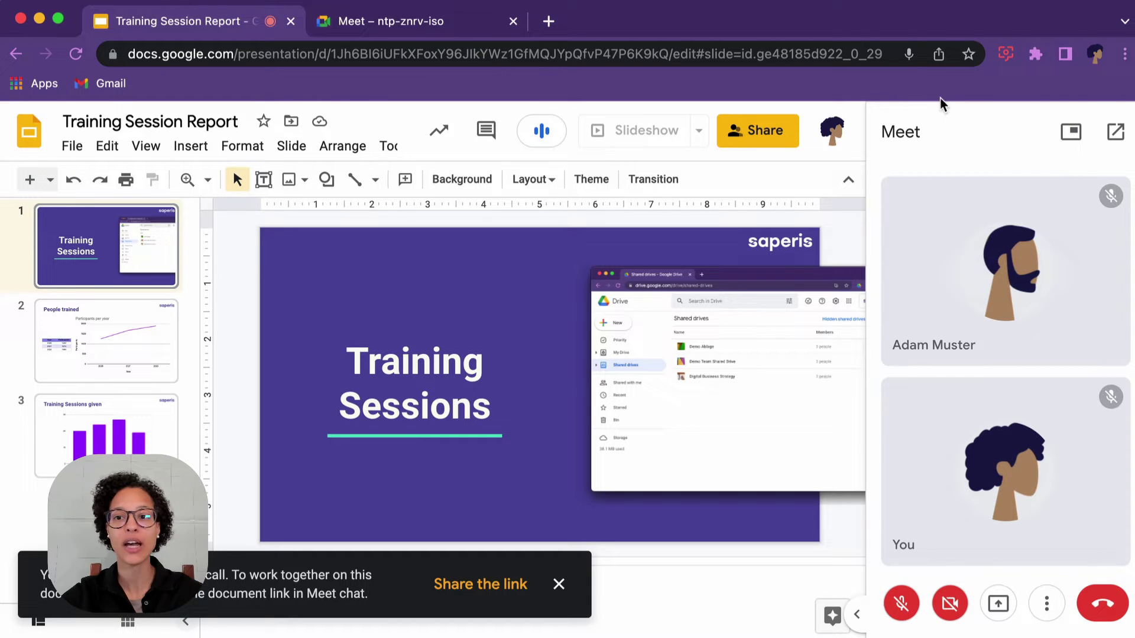
left_click(909, 54)
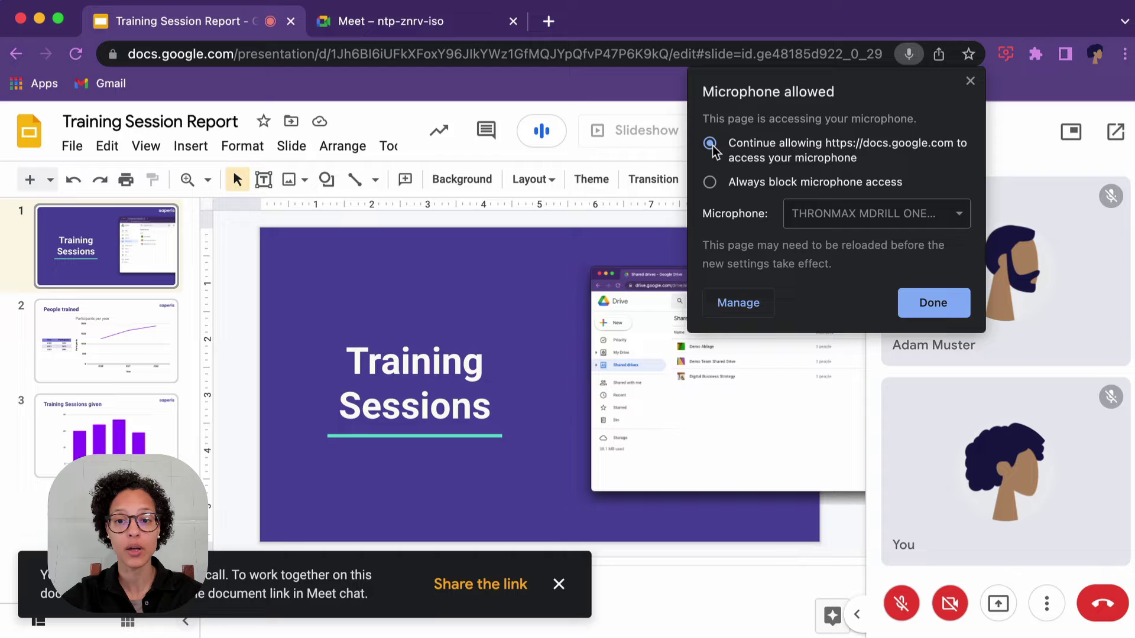
left_click(650, 25)
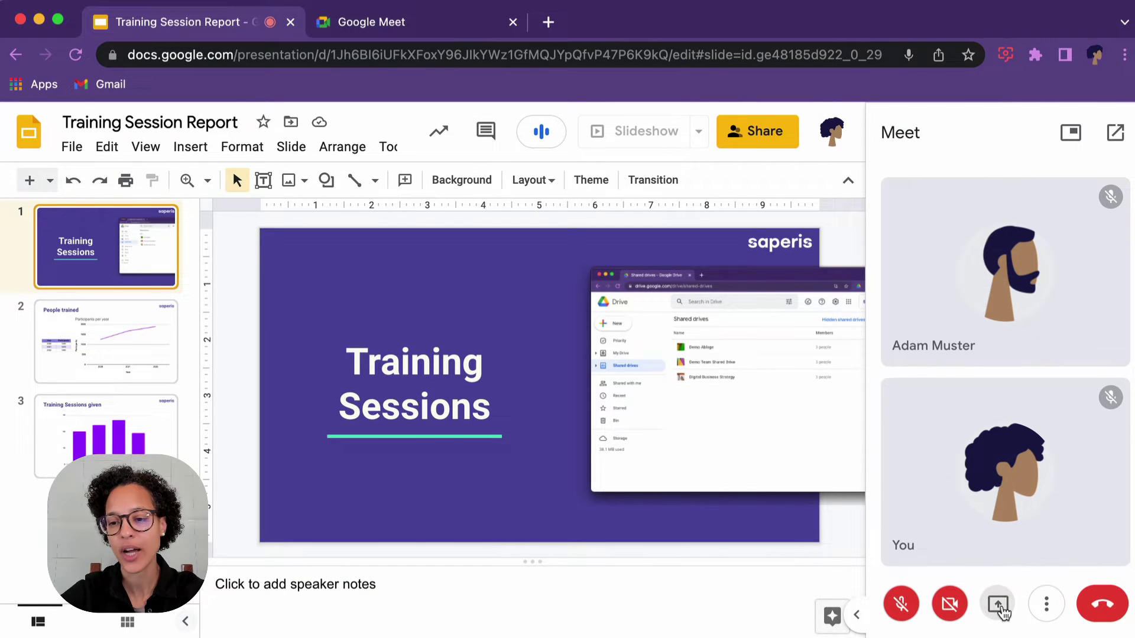
- Share the Training Session Report tab into the Meet call using Present now
left_click(999, 604)
left_click(495, 321)
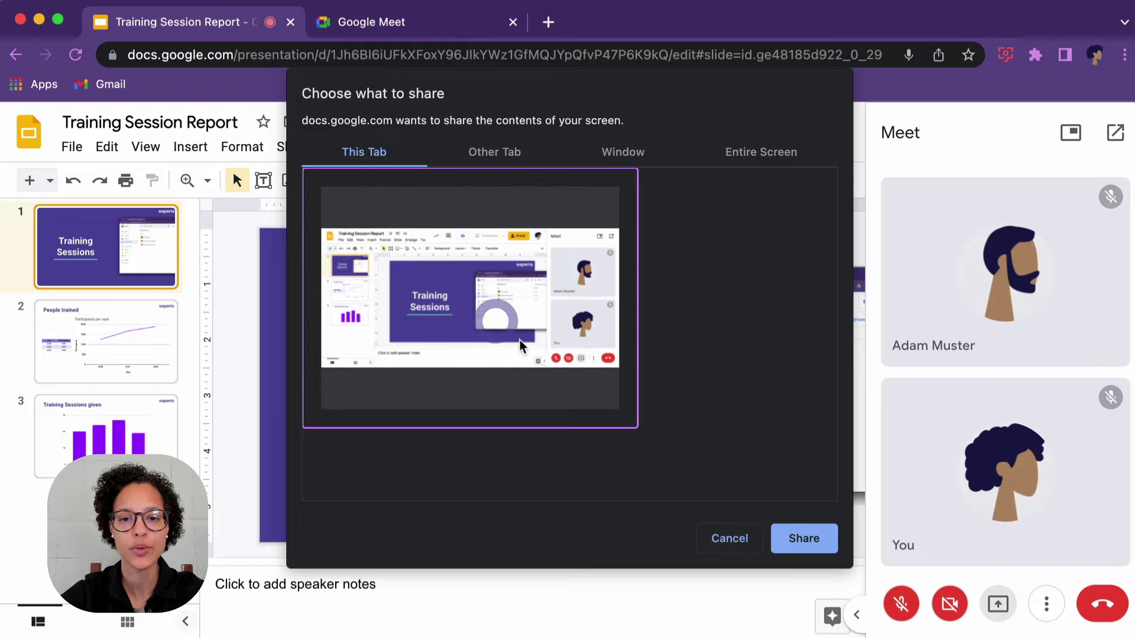
left_click(807, 545)
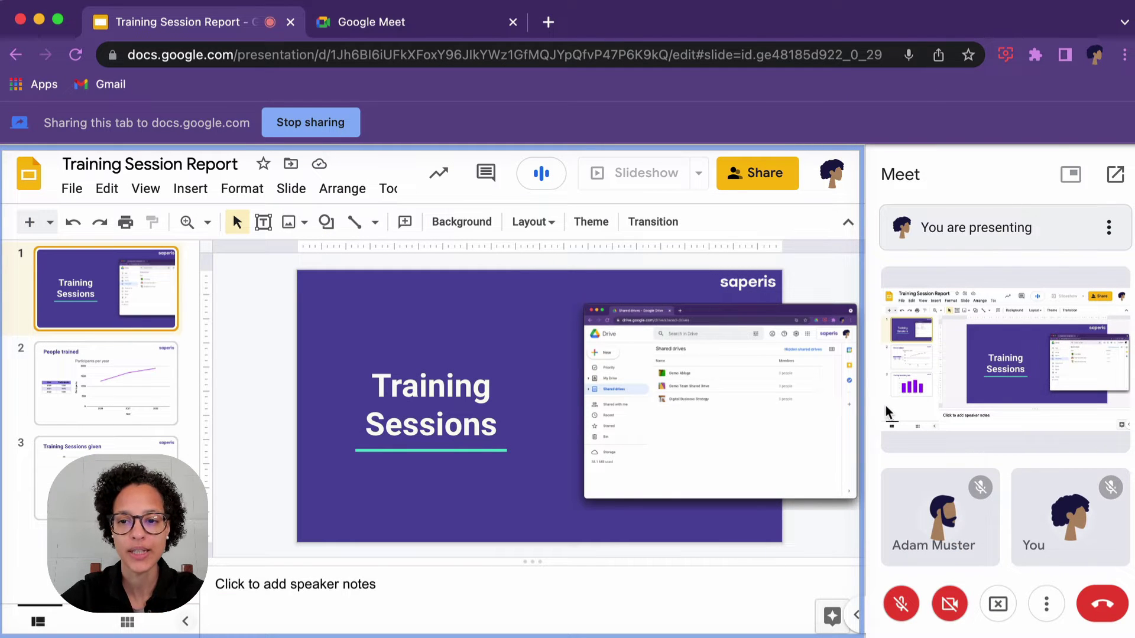
left_click(1107, 230)
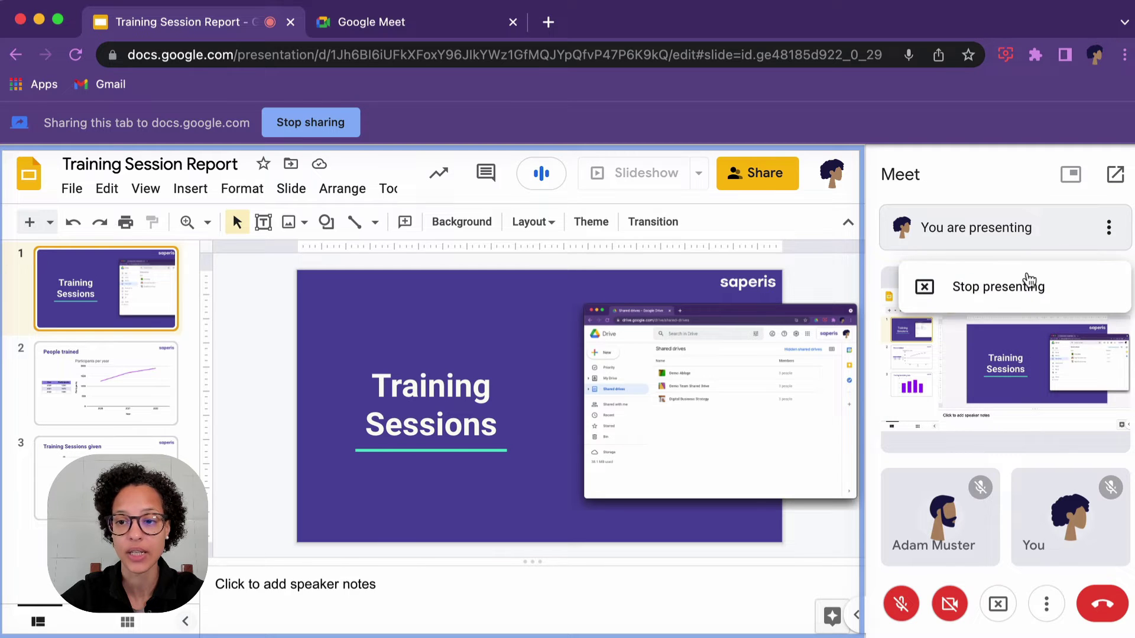
- Stop presenting, float the call in picture-in-picture, then dock it back beside the slides
left_click(996, 291)
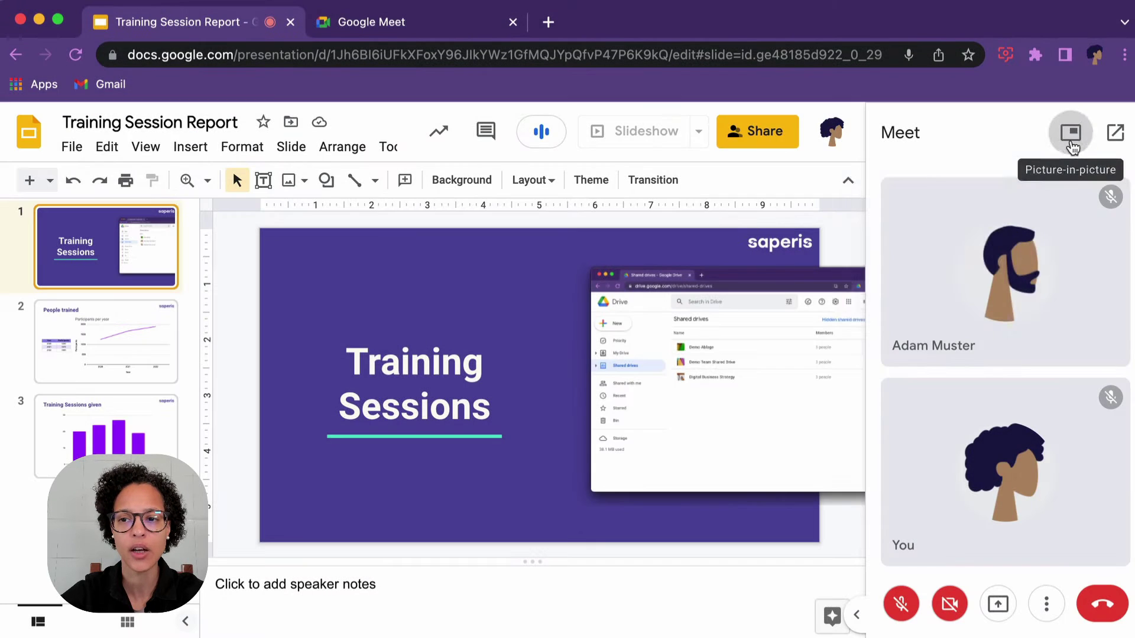
left_click(1070, 132)
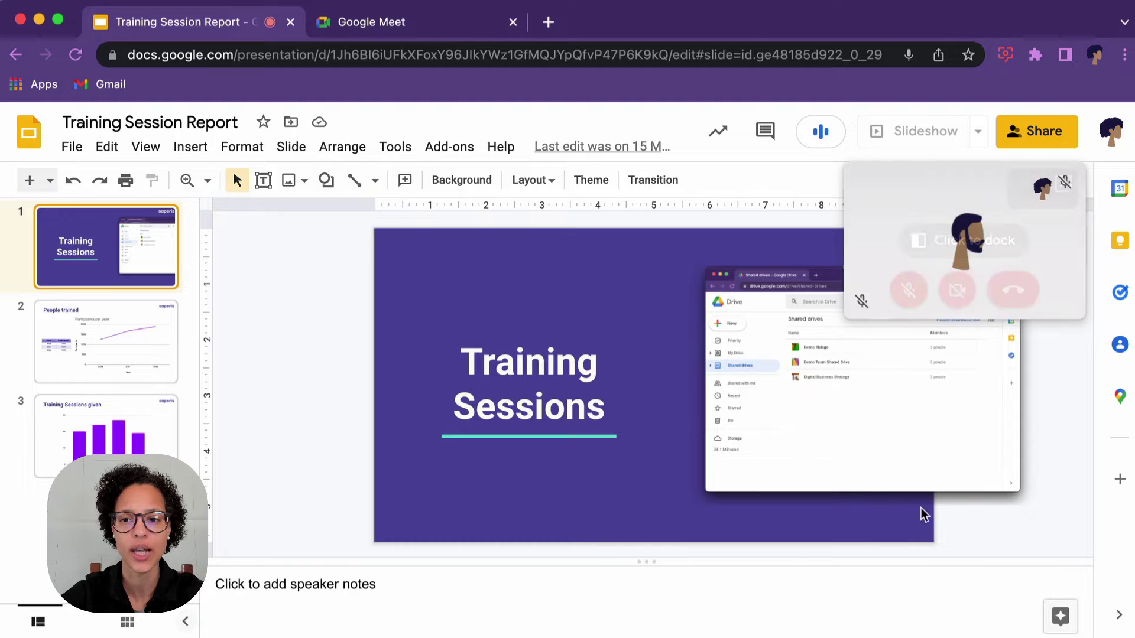
mouse_move(969, 189)
left_mouse_down()
mouse_move(828, 323)
mouse_move(950, 420)
mouse_move(967, 351)
mouse_move(963, 177)
left_mouse_up()
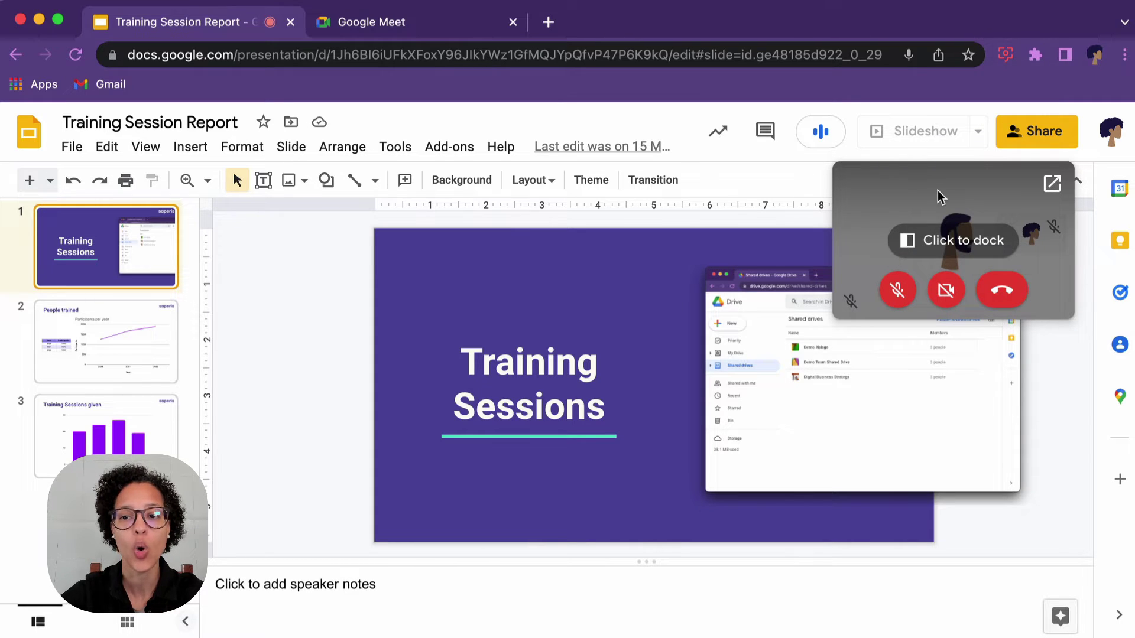
left_click(953, 247)
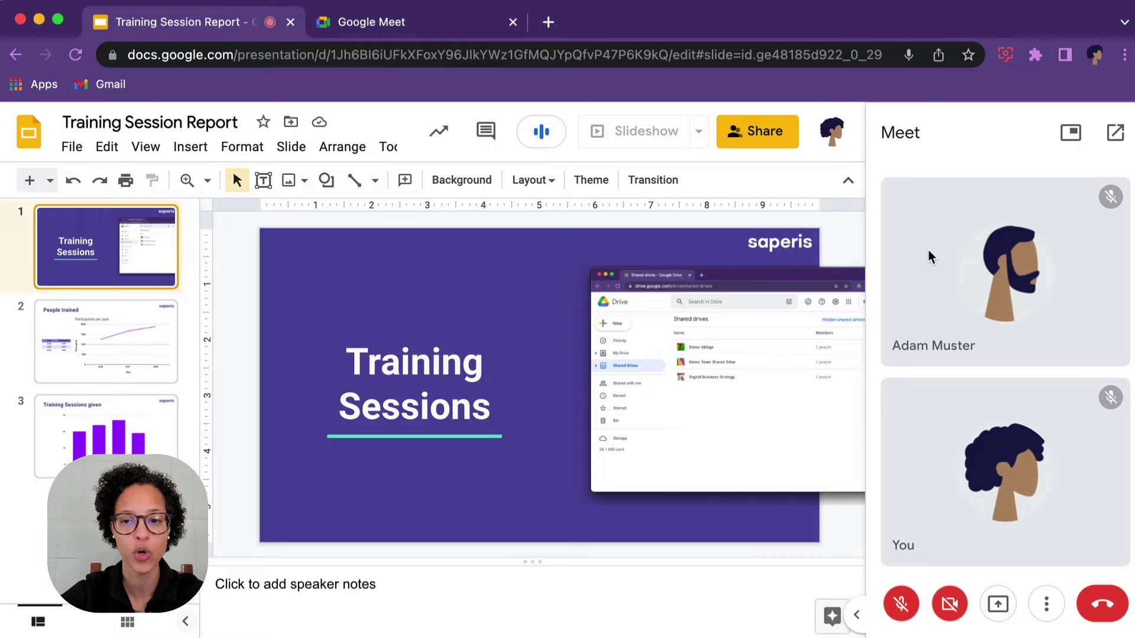
mouse_move(928, 251)
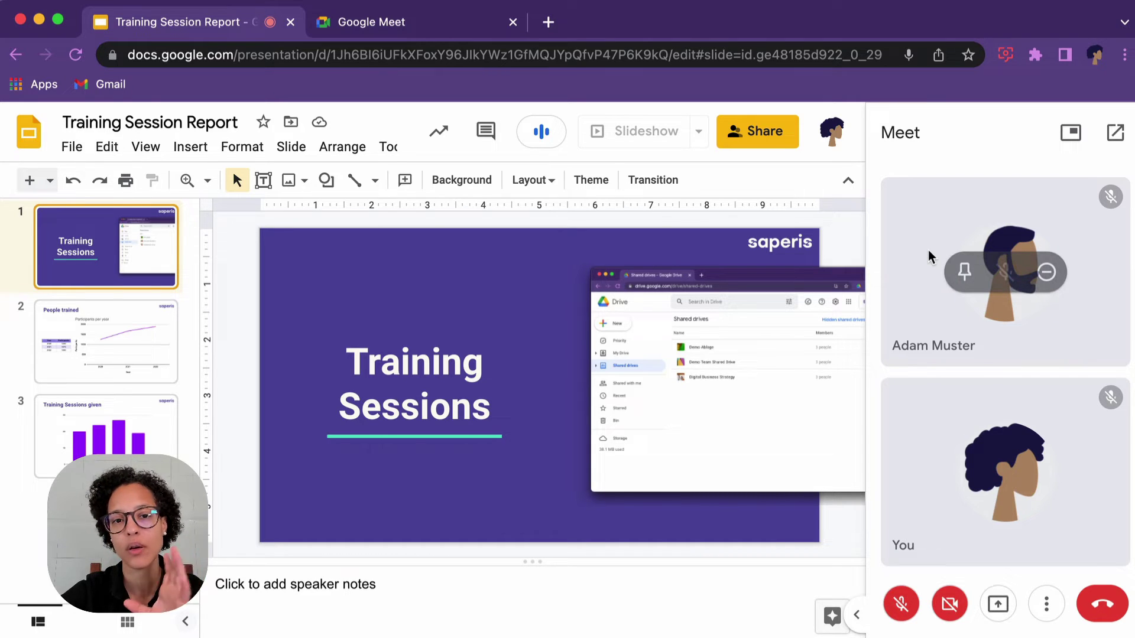
- Pop the call out into its own Meet tab, close the duplicate, and return to the slides
left_click(1117, 136)
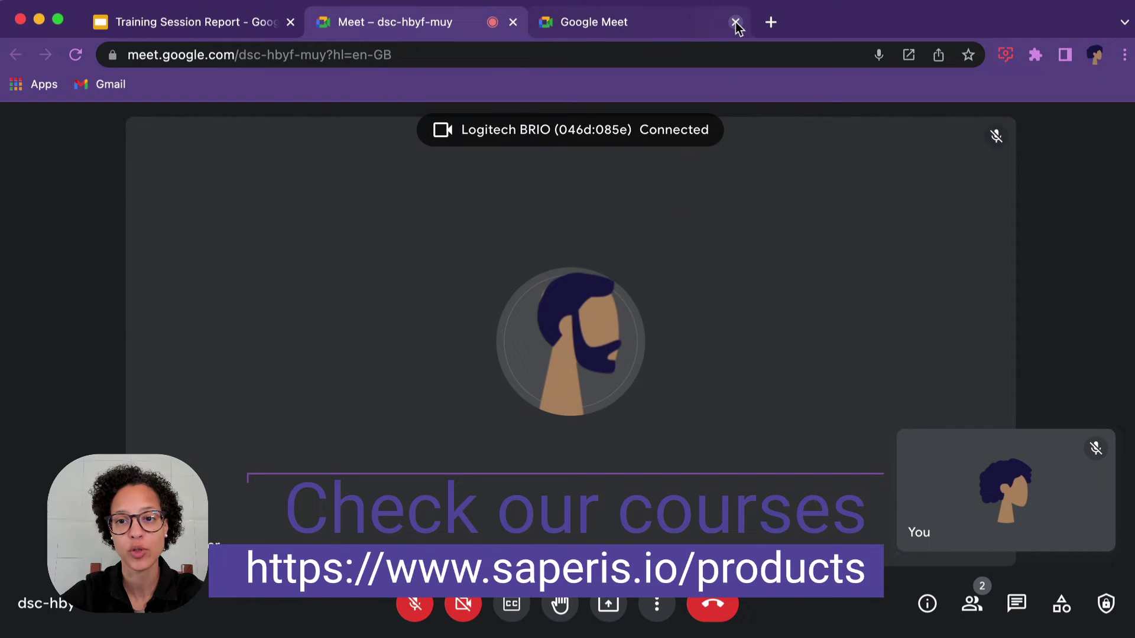
left_click(736, 22)
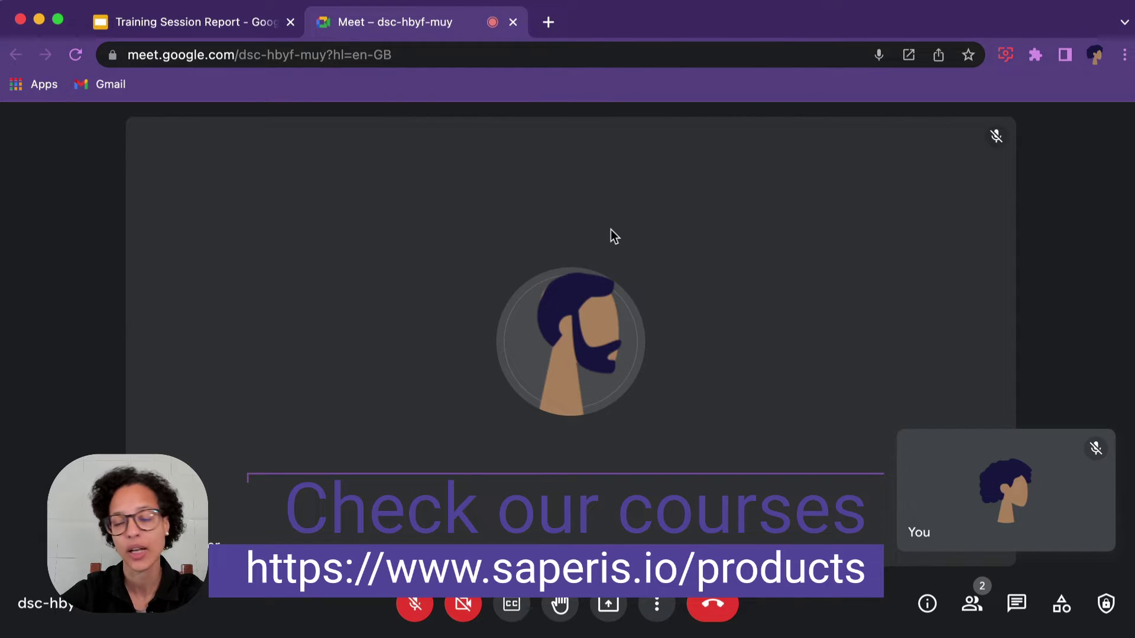
left_click(207, 22)
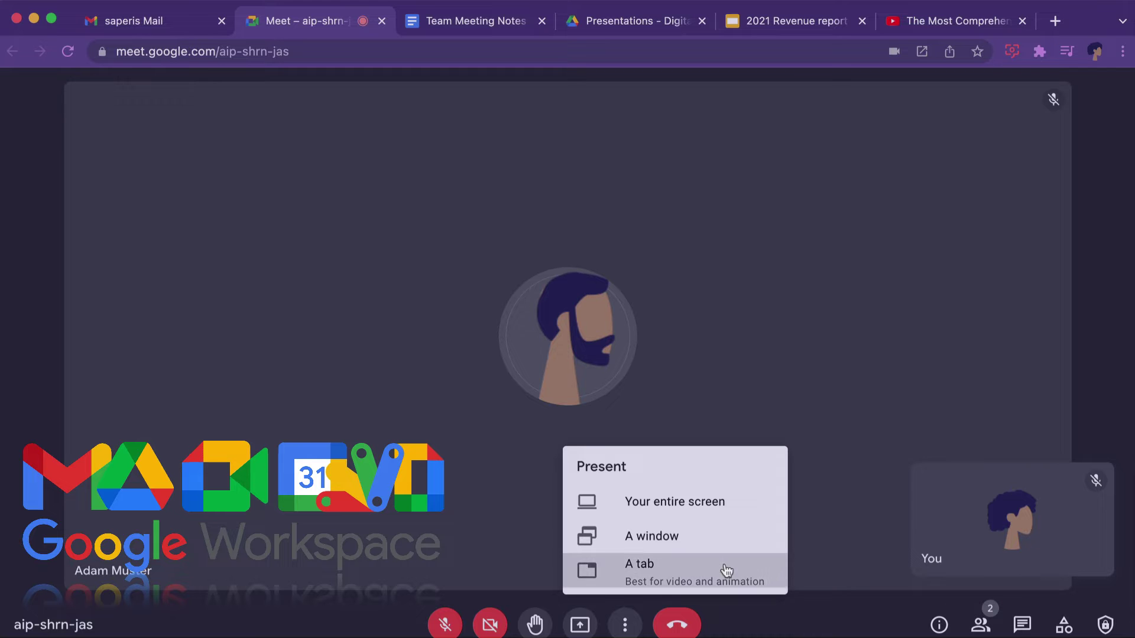
- Share the YouTube Google Meet tutorial tab with the call and play the video
left_click(726, 570)
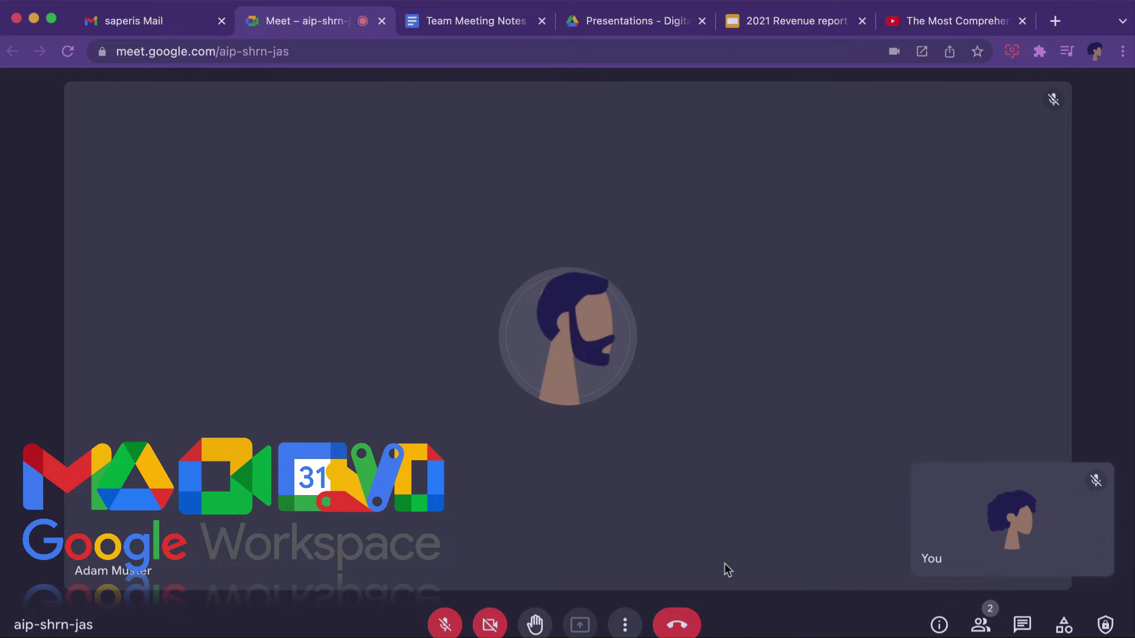
left_click(475, 188)
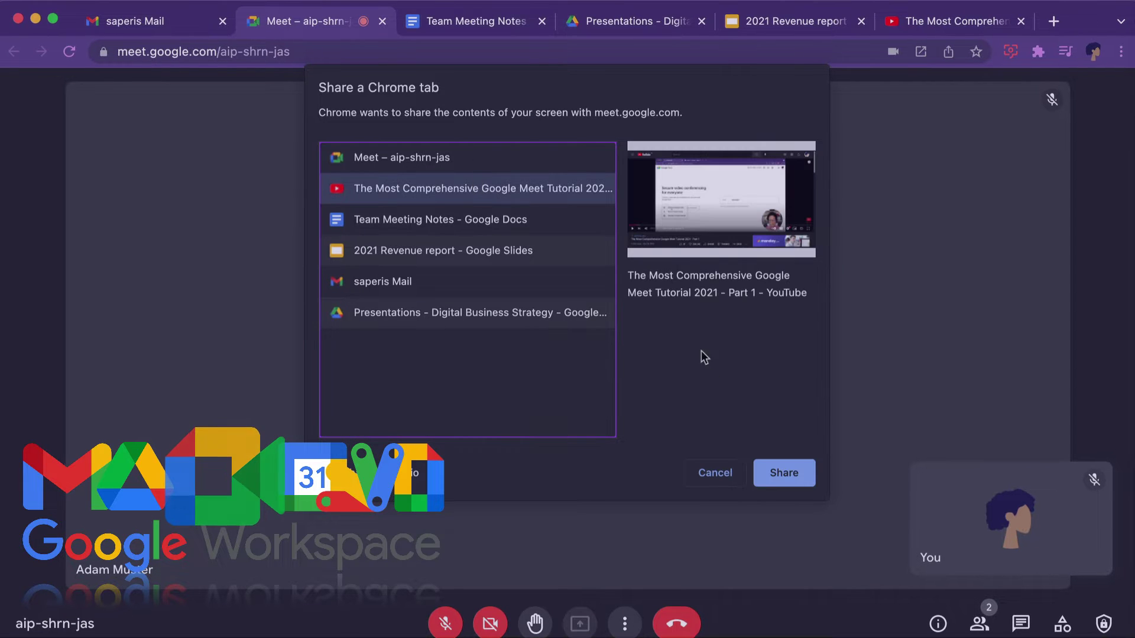
left_click(785, 473)
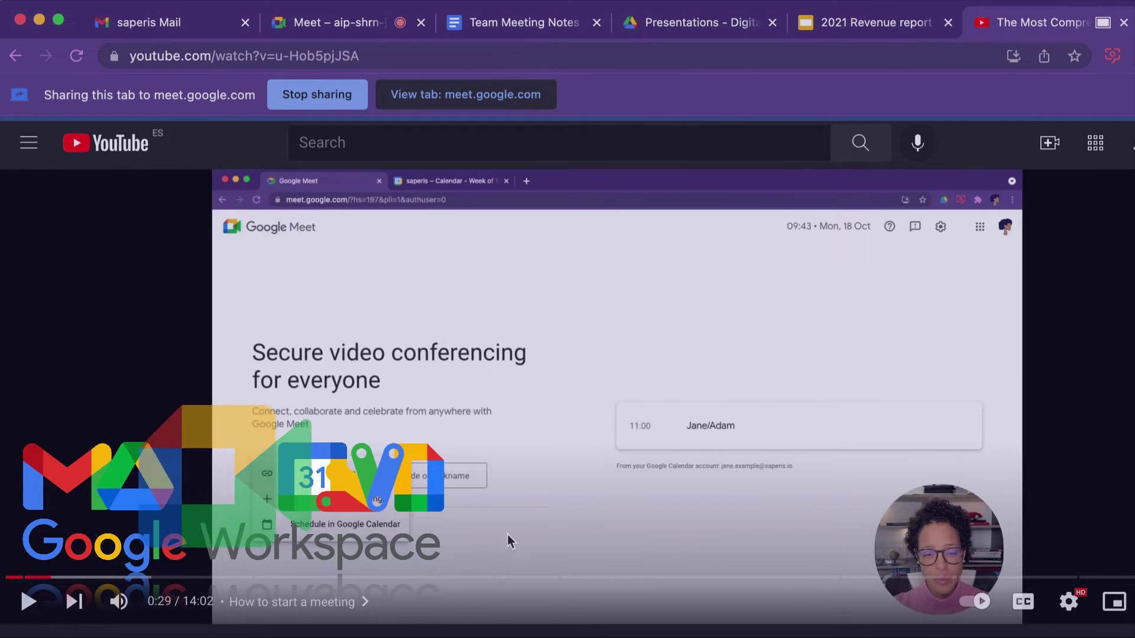
left_click(27, 611)
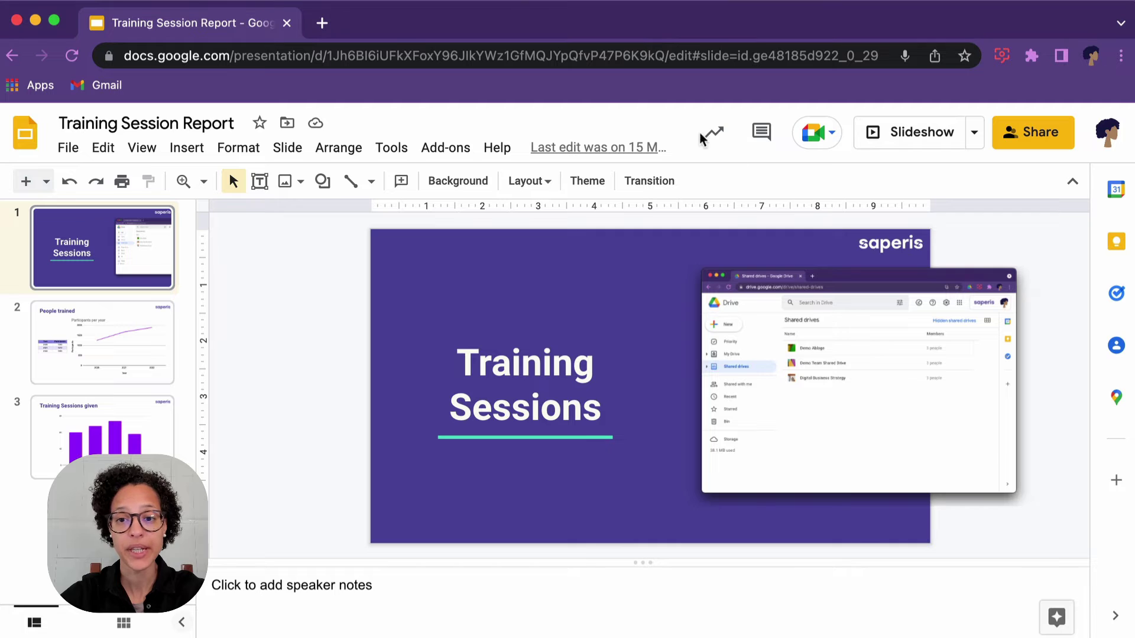
- Join the Project update meeting in the side panel with the microphone muted
left_click(830, 135)
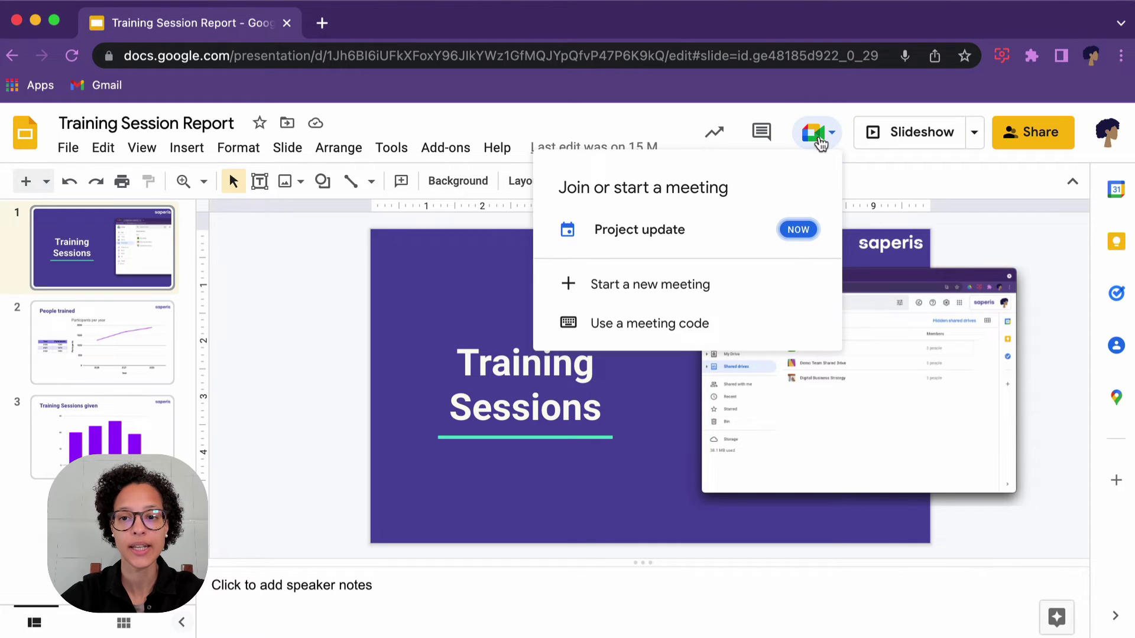
left_click(722, 237)
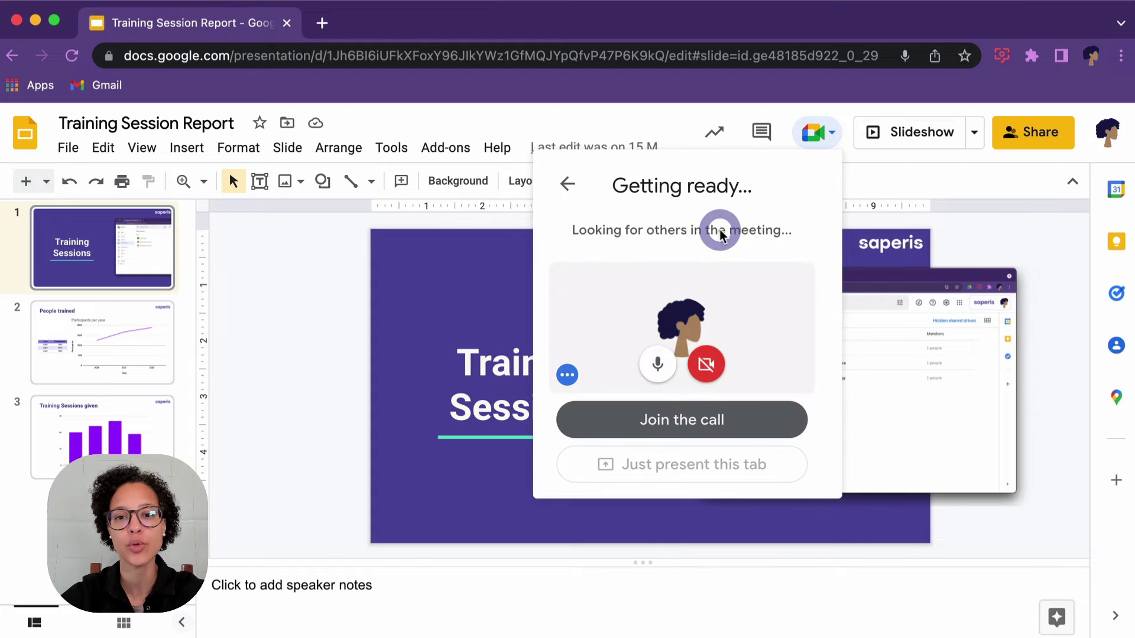
left_click(658, 437)
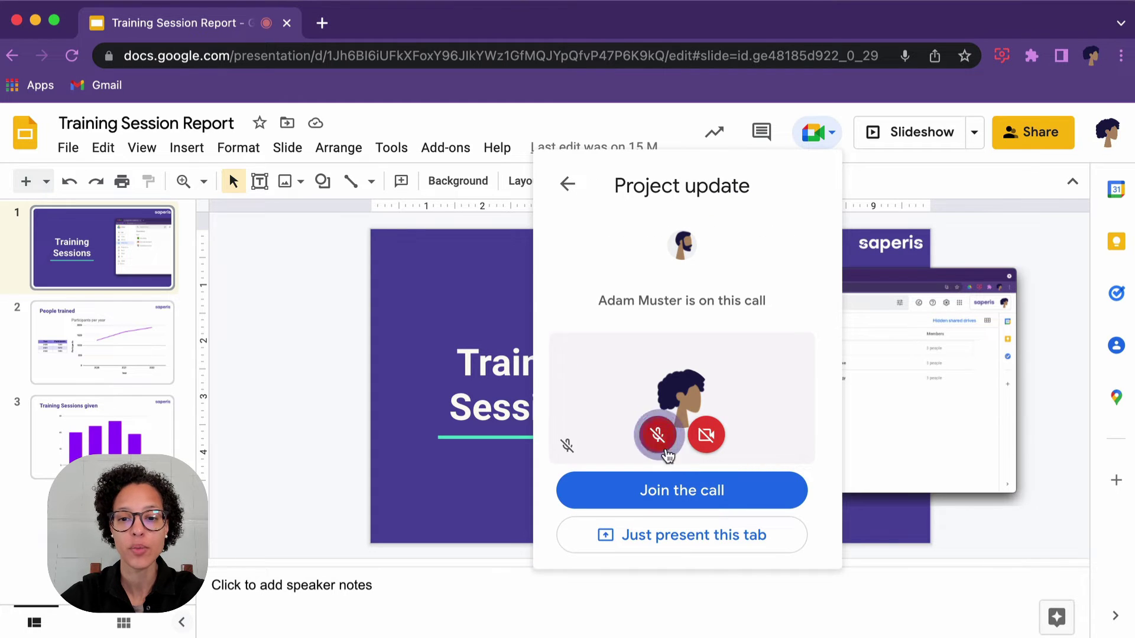
left_click(666, 490)
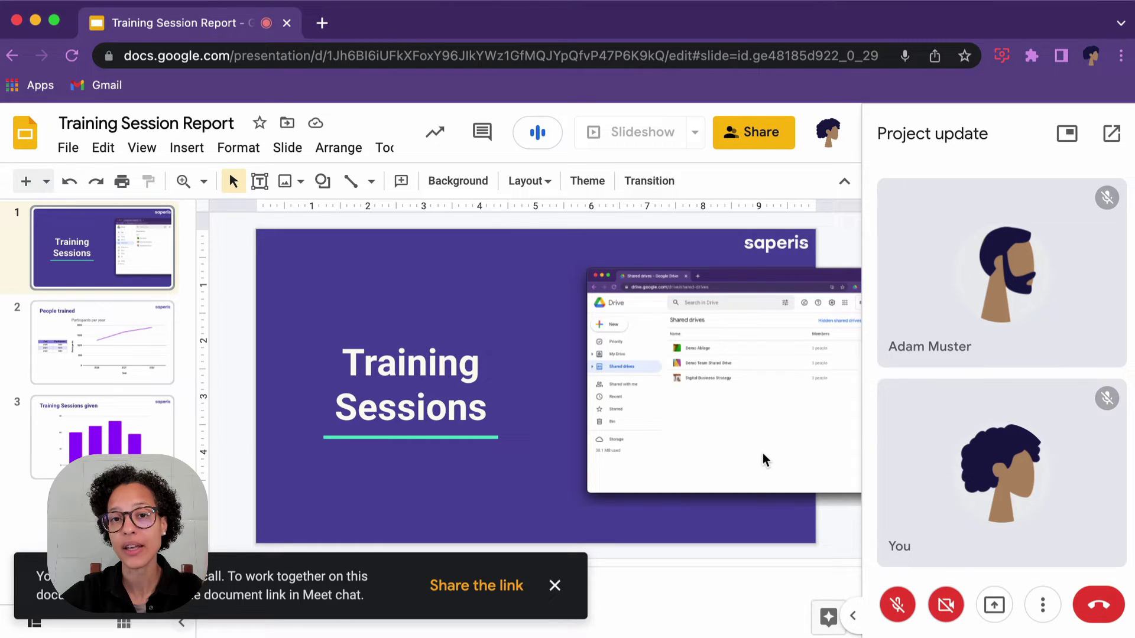
- Share the Training Session Report tab into the Project update call
left_click(995, 609)
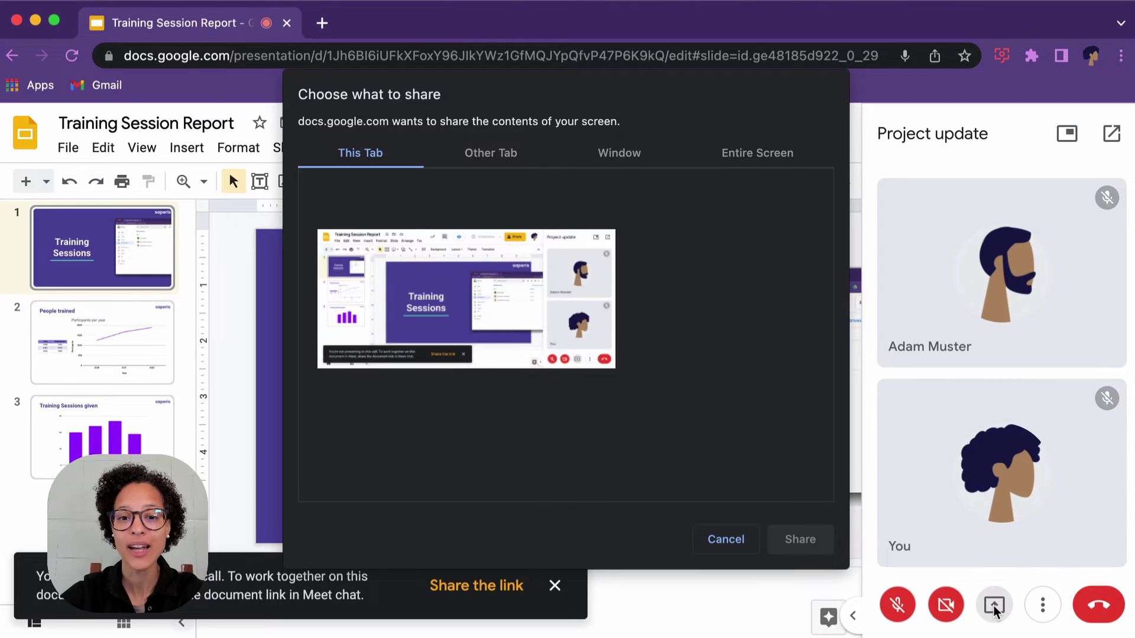
left_click(500, 319)
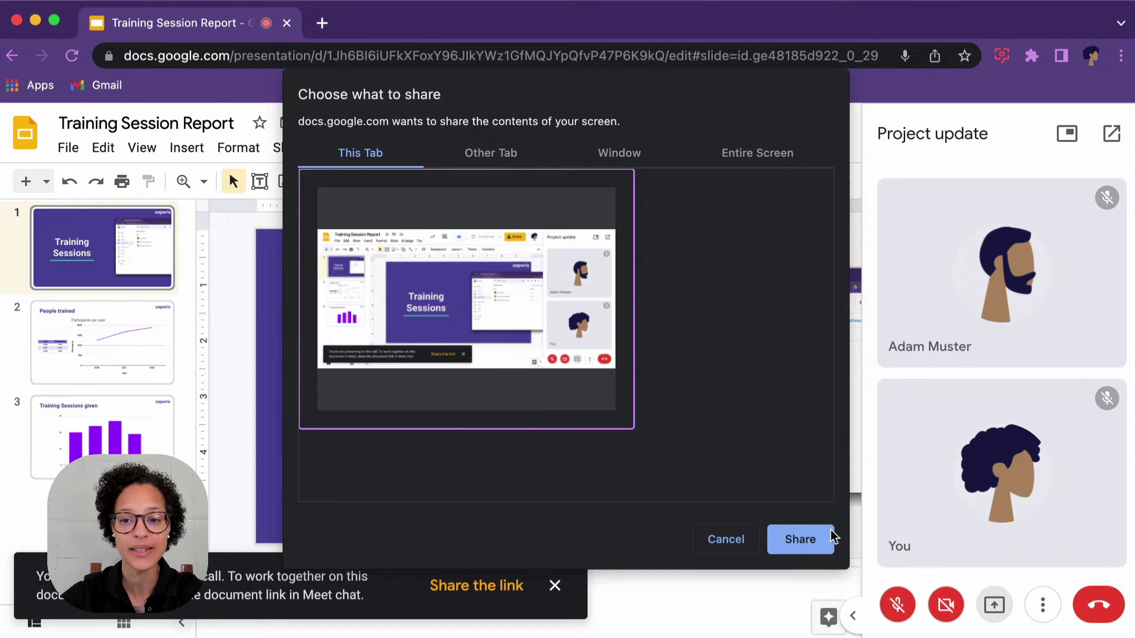
left_click(813, 537)
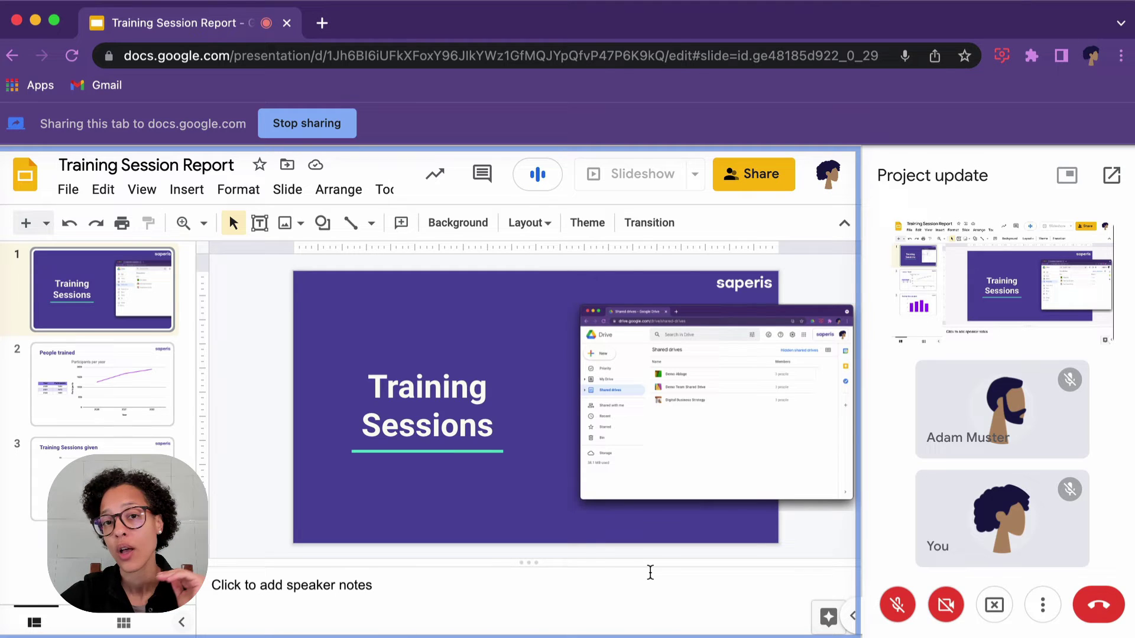
mouse_move(1004, 283)
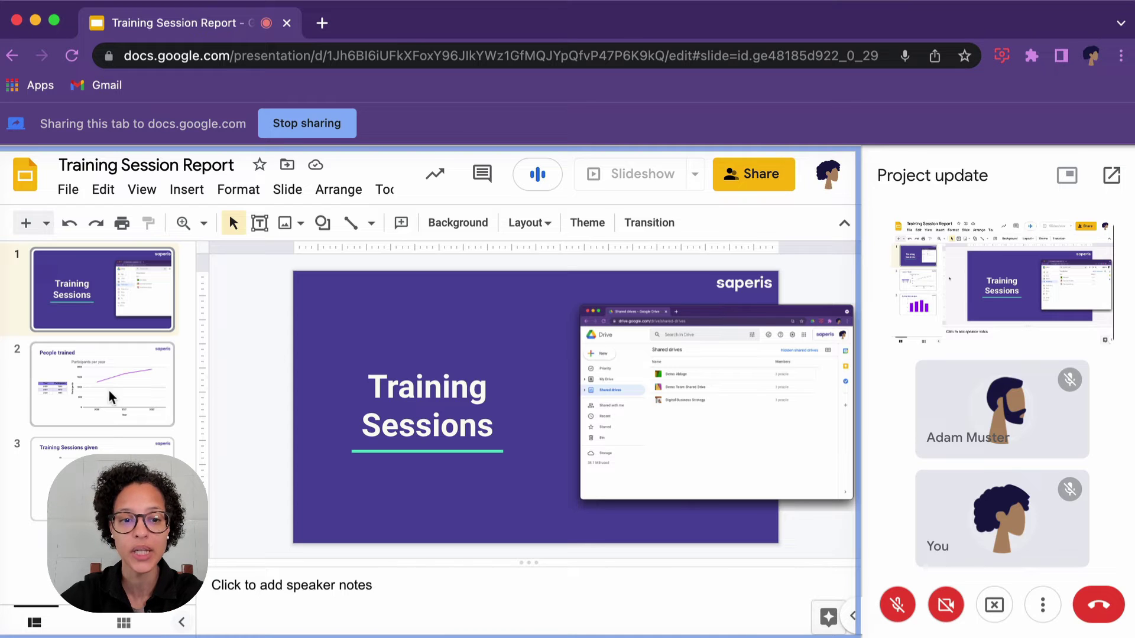
left_click(92, 389)
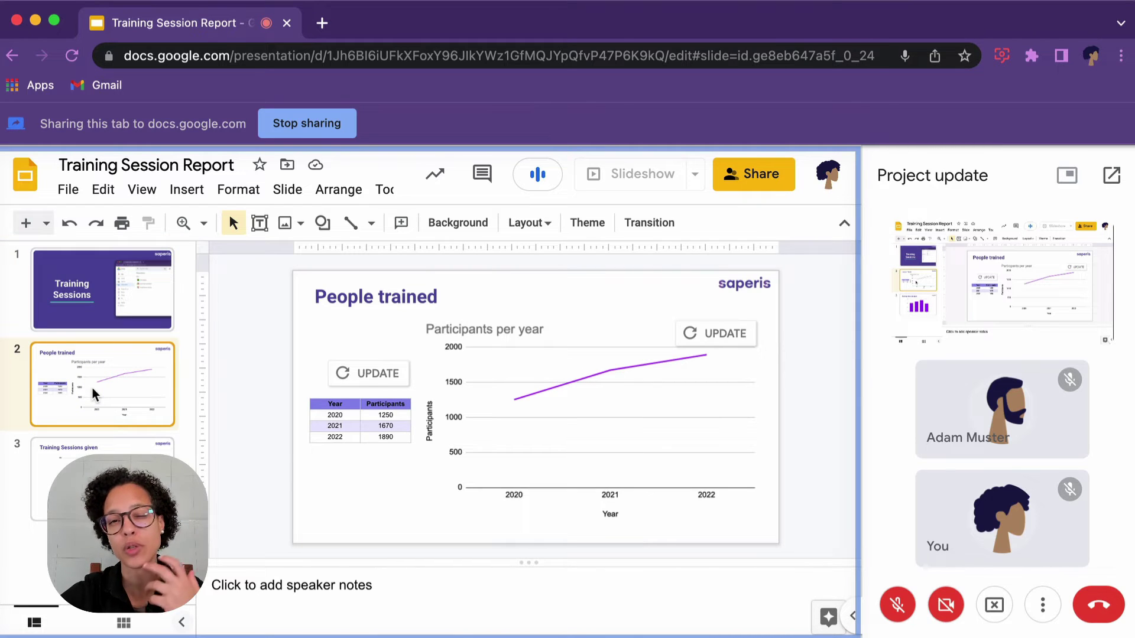
key("Down")
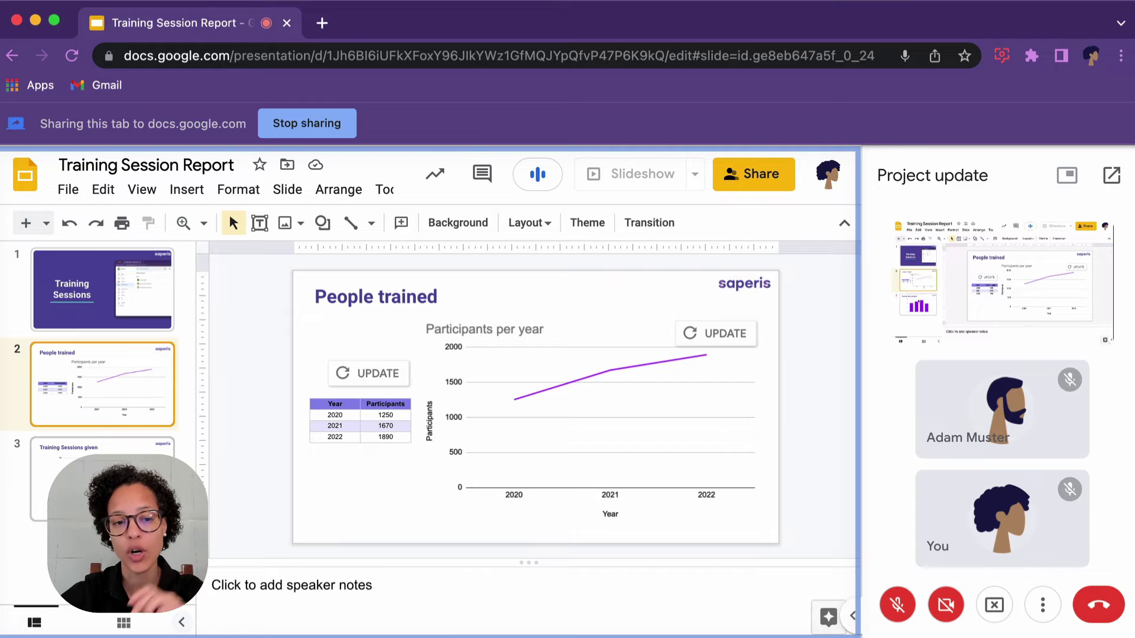
left_click(97, 407)
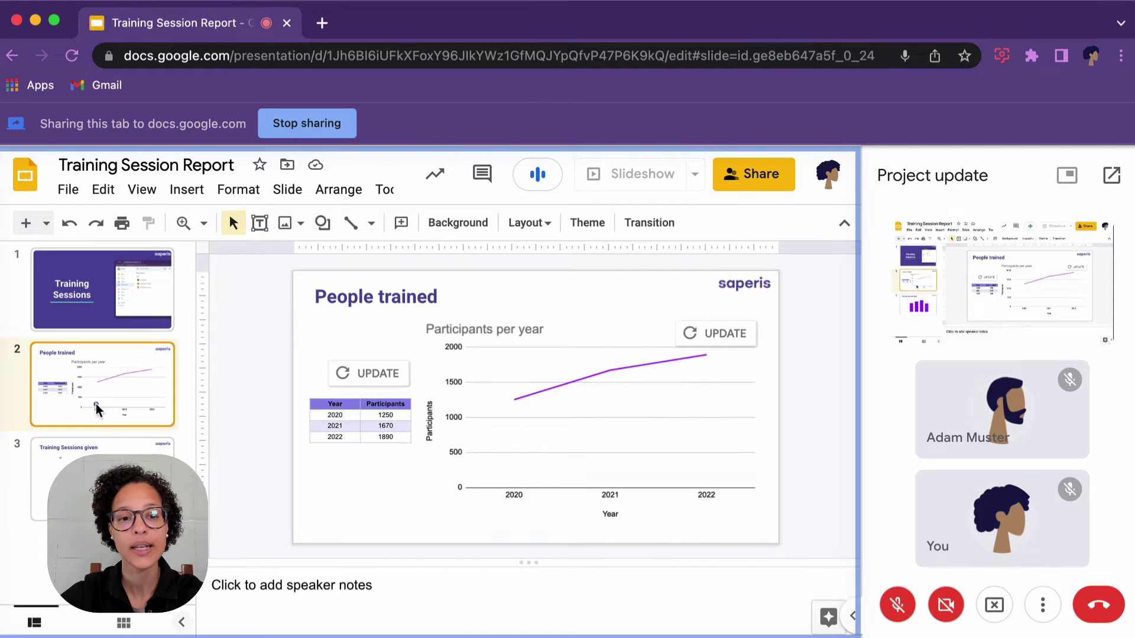
left_click(96, 322)
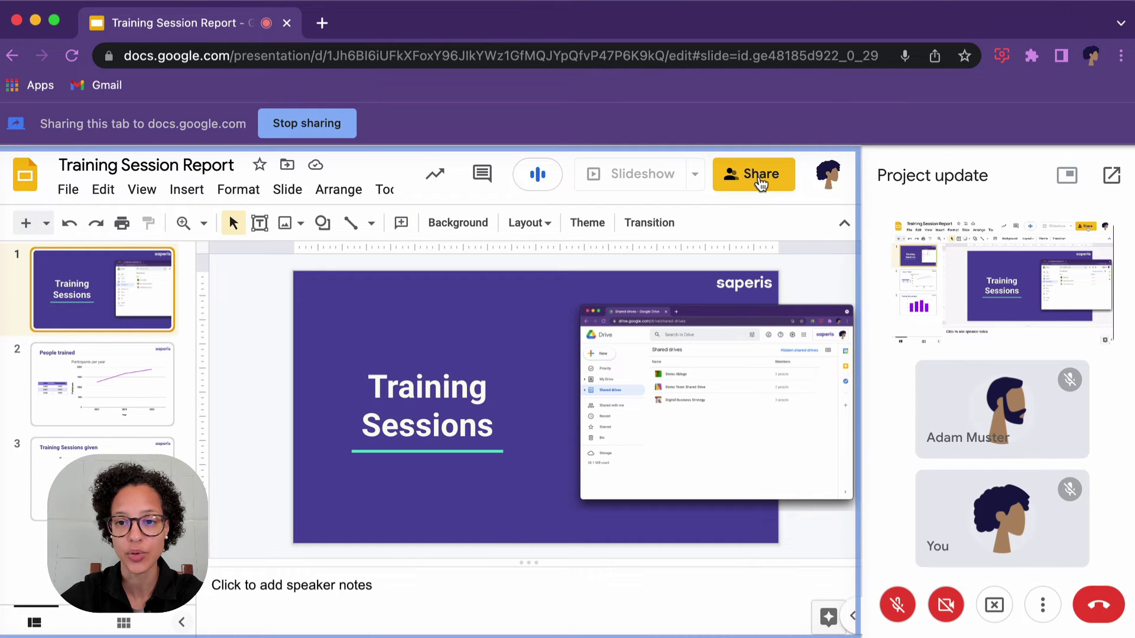
- Copy the presentation's sharing link from the Share dialog
left_click(761, 177)
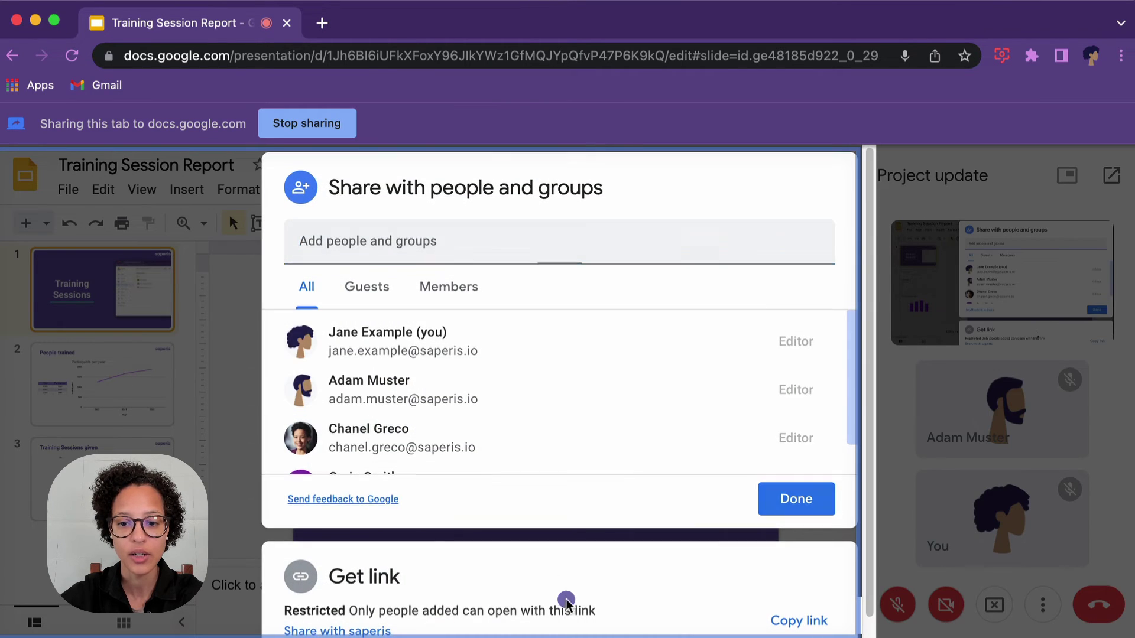
left_click(567, 600)
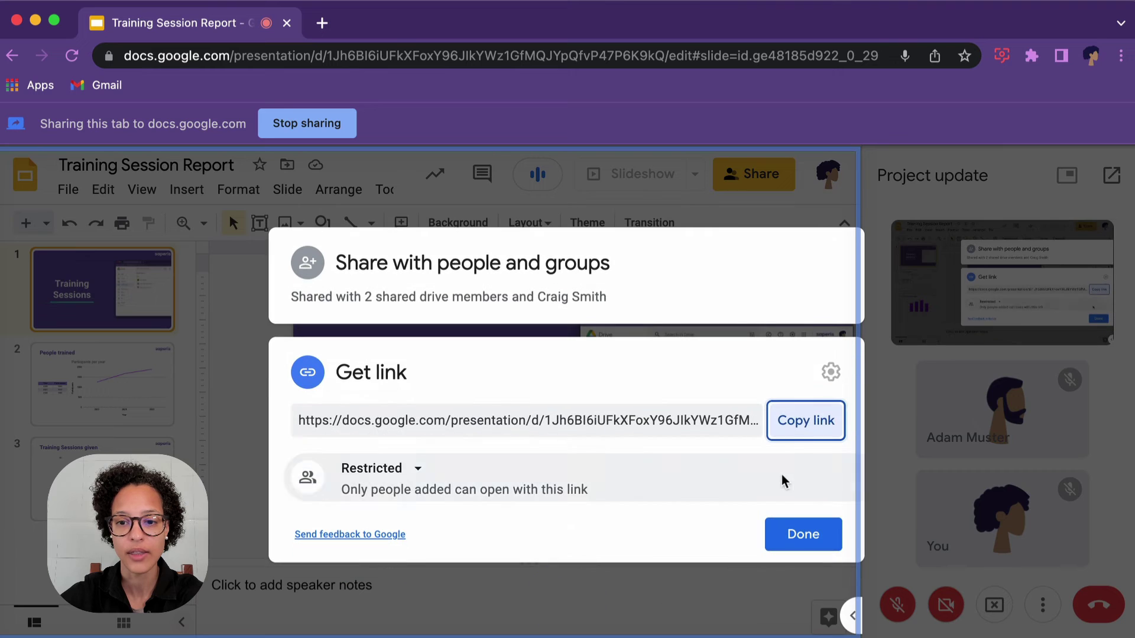
left_click(803, 419)
left_click(802, 535)
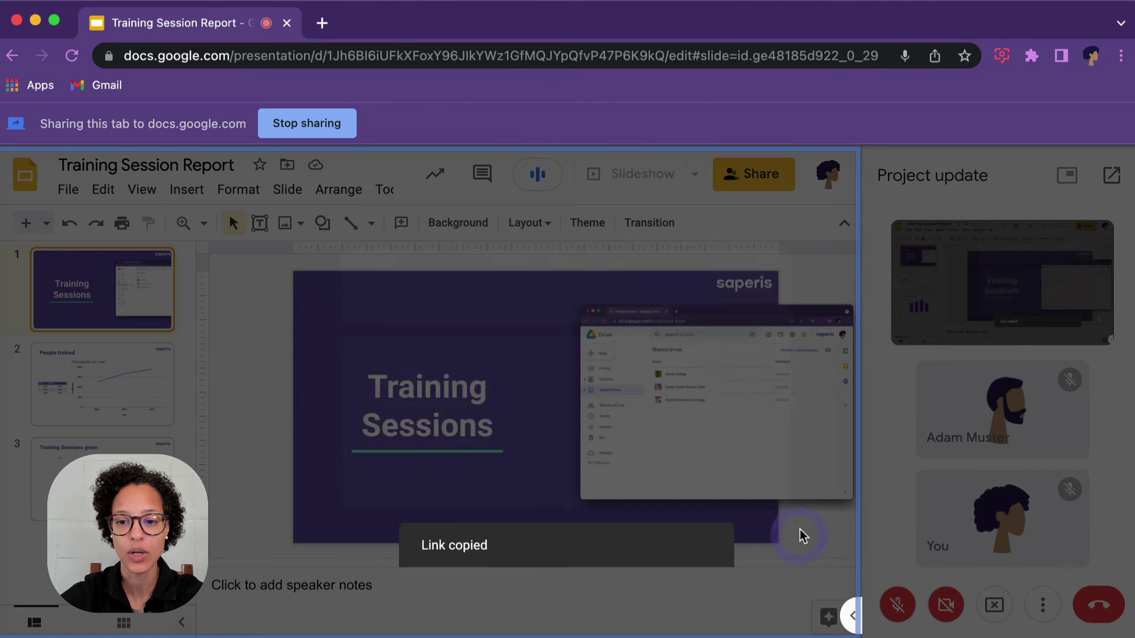
- Send 'Link to document:' with the pasted link in the call's in-call chat
left_click(1042, 604)
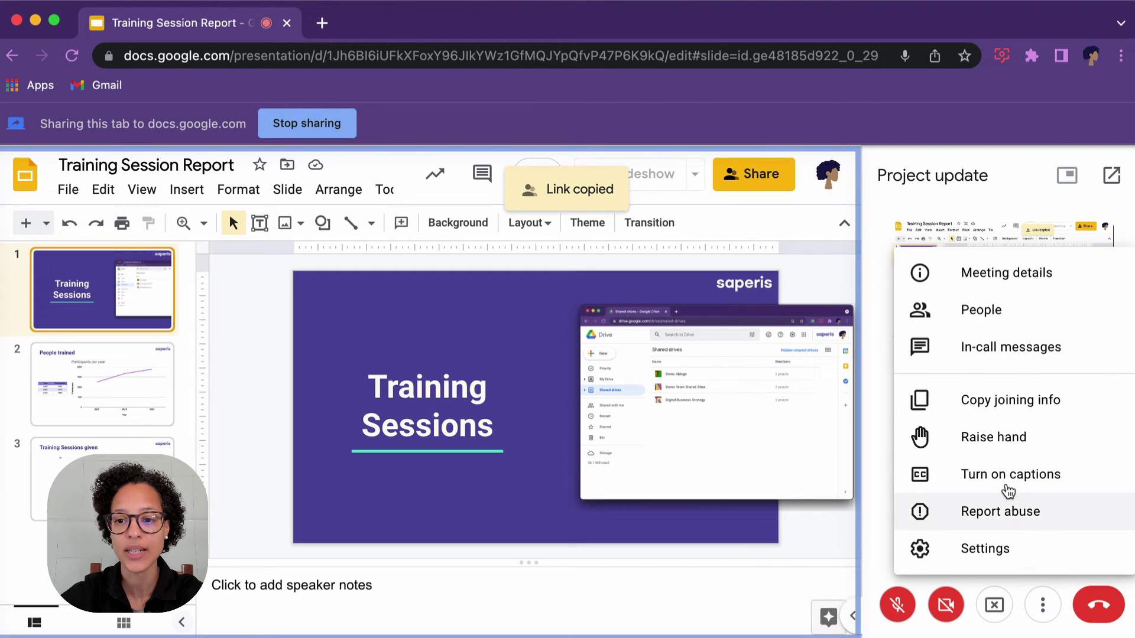
key("Escape")
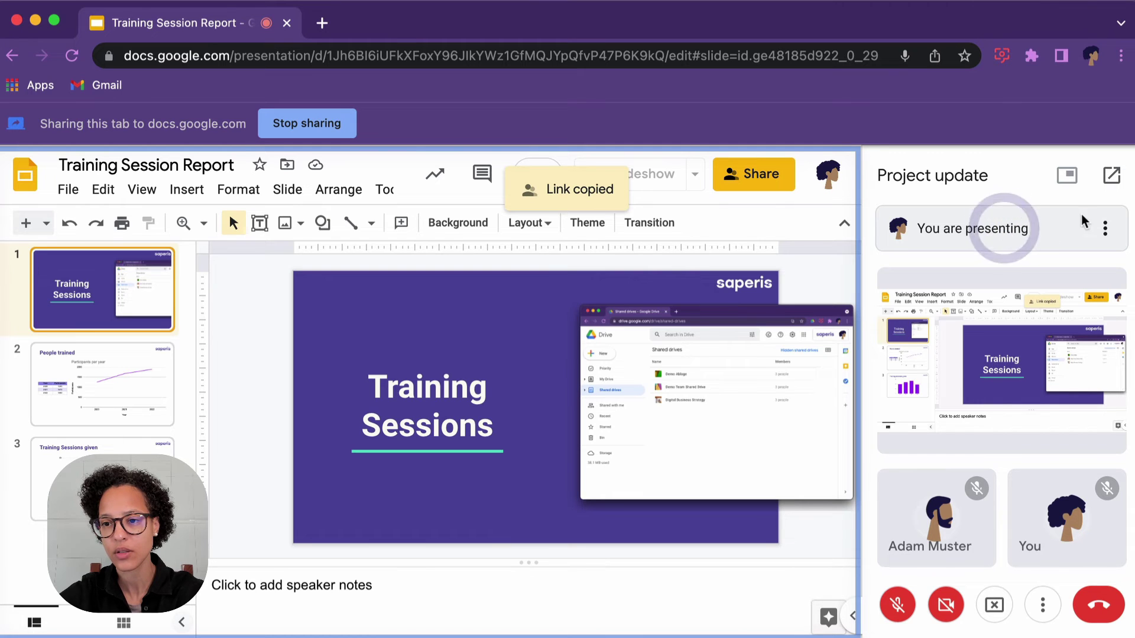
left_click(1100, 229)
left_click(1100, 228)
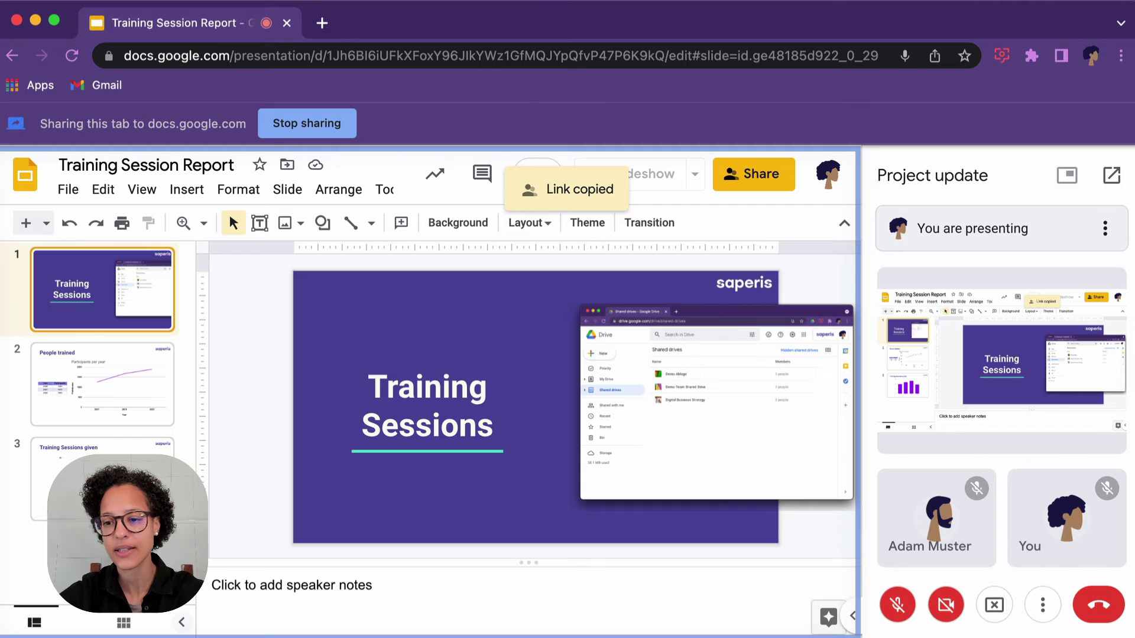
left_click(1043, 605)
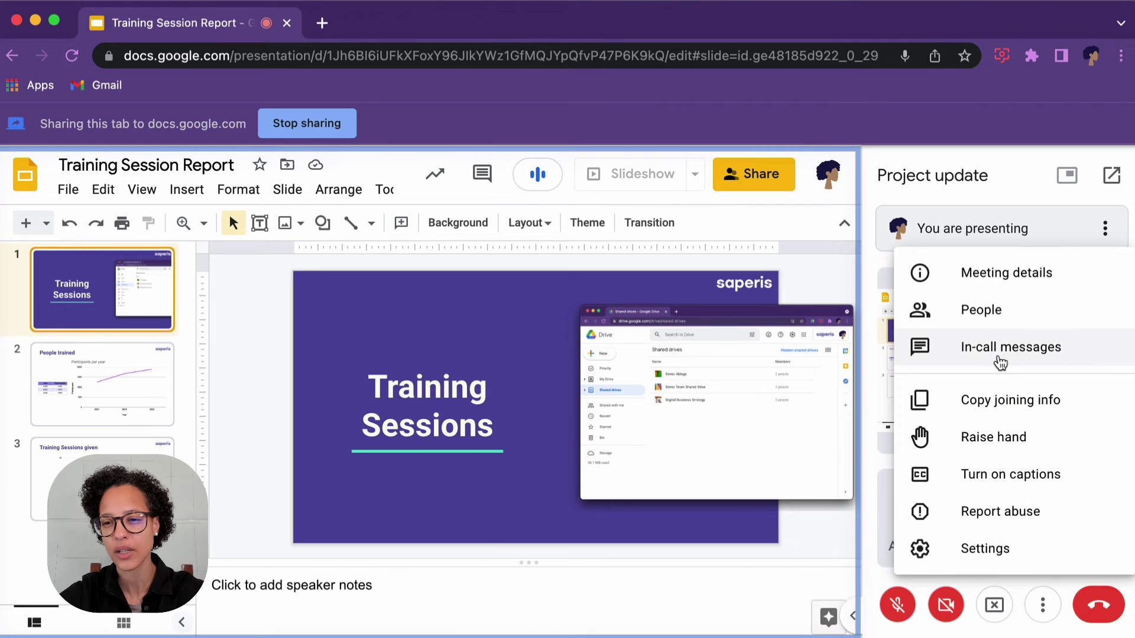
left_click(1000, 354)
left_click(952, 540)
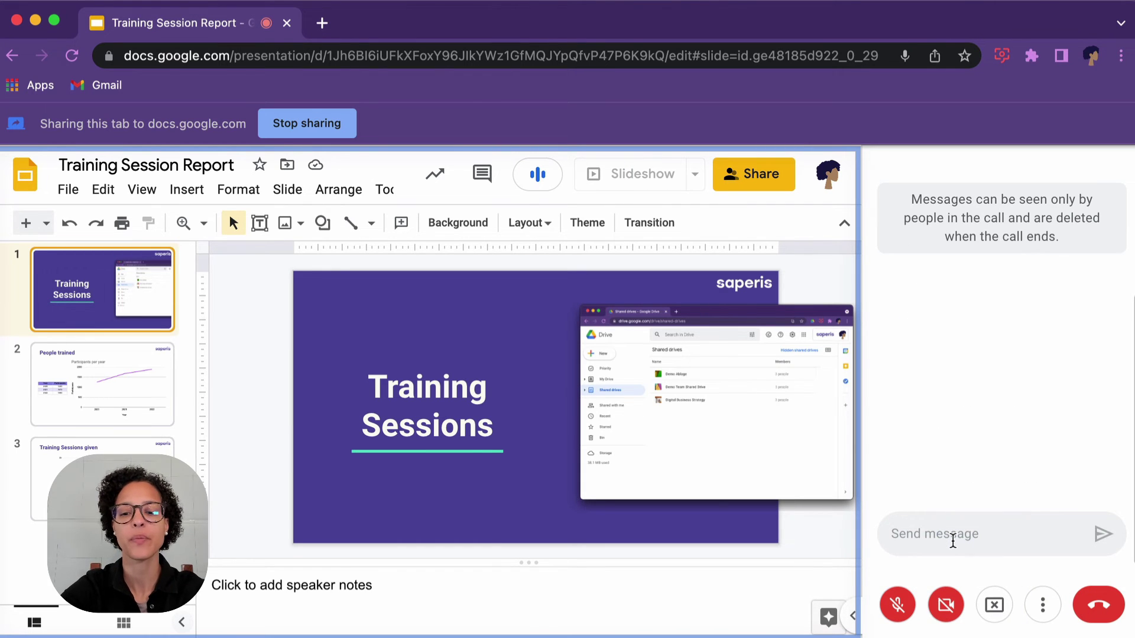
type("Li")
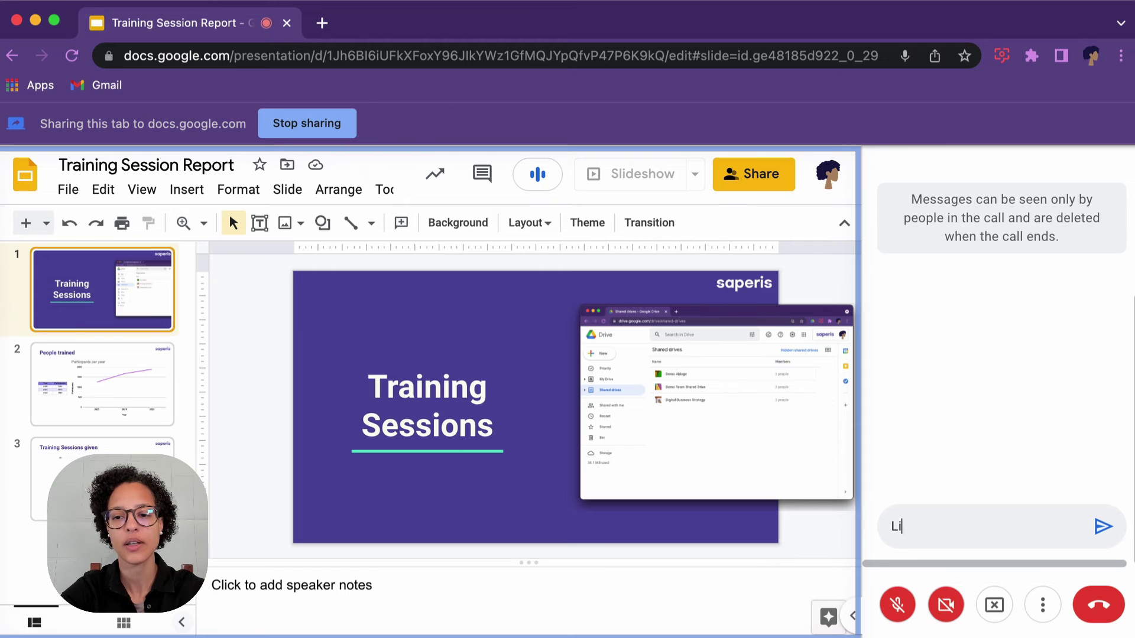
type("nk to document:")
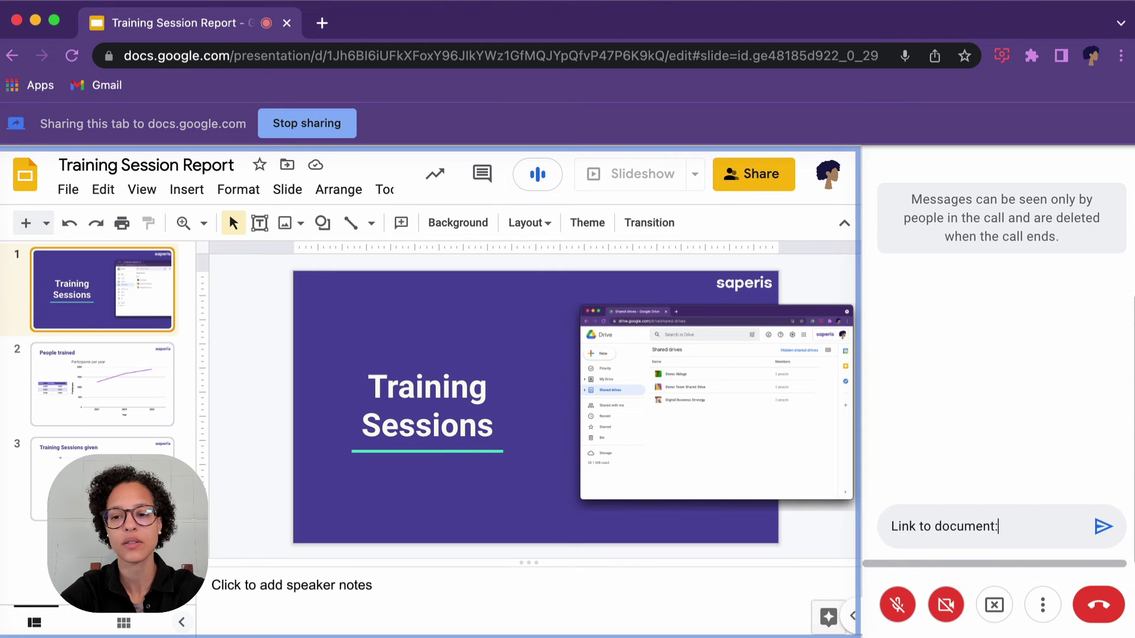
key("super+v")
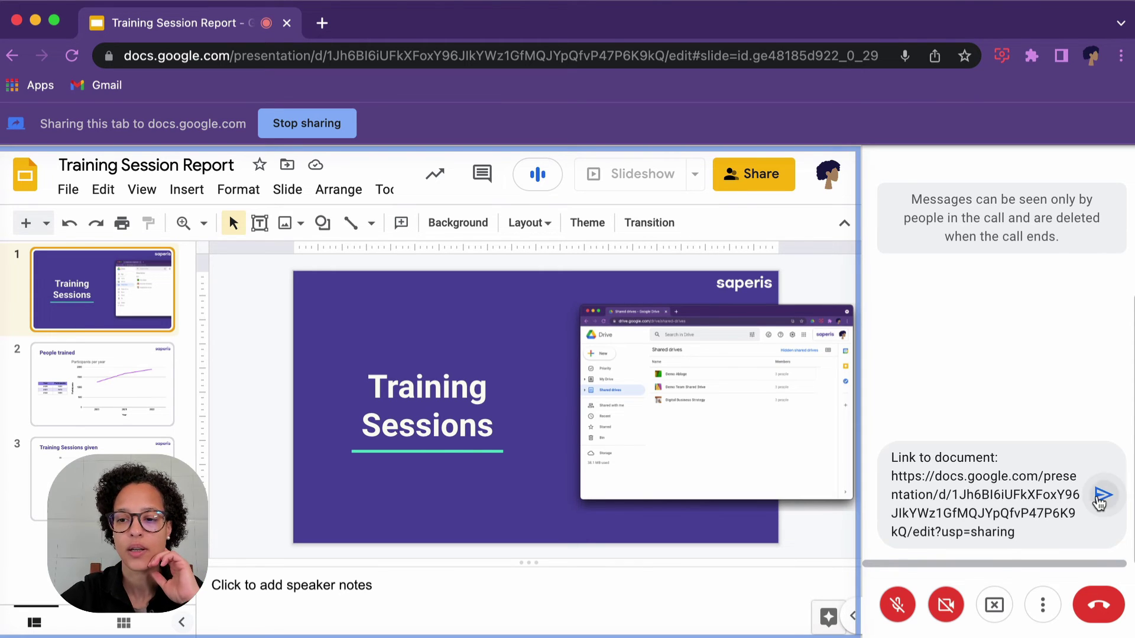
left_click(1104, 496)
left_click(1037, 608)
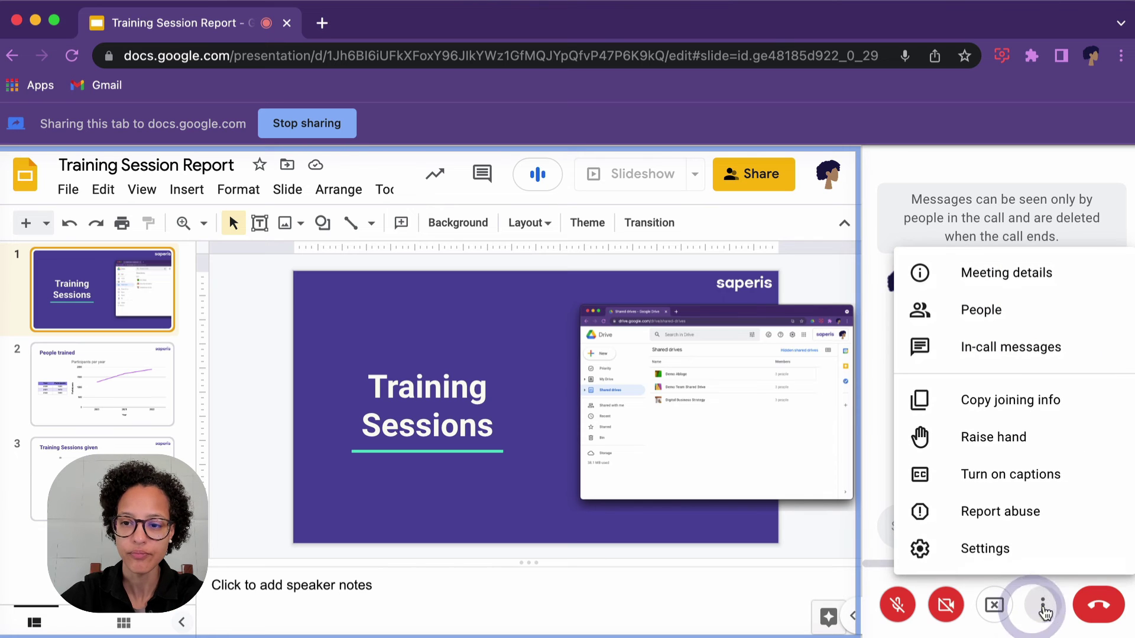
- Close the chat, leave the Project update call, and dismiss the Meet side panel
left_click(1005, 349)
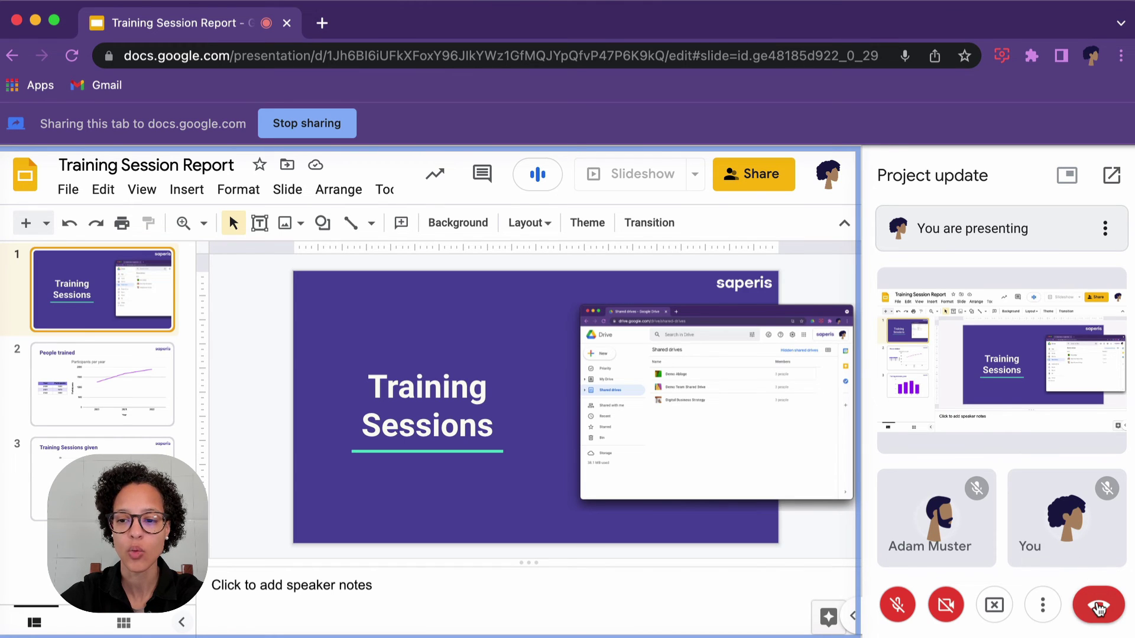
left_click(1098, 608)
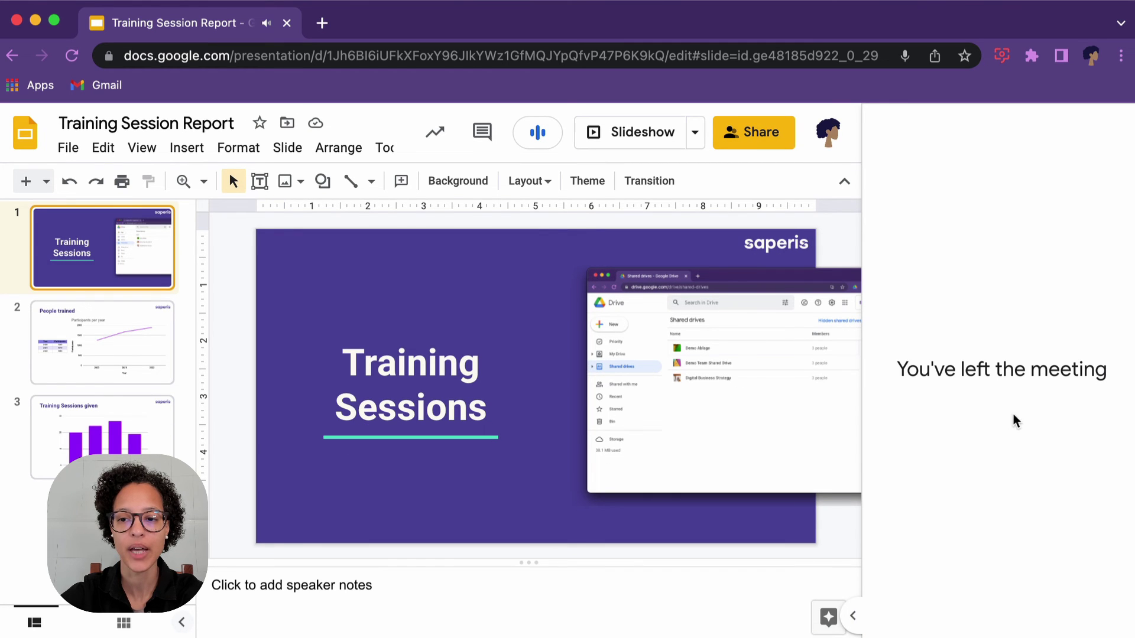
left_click(1125, 133)
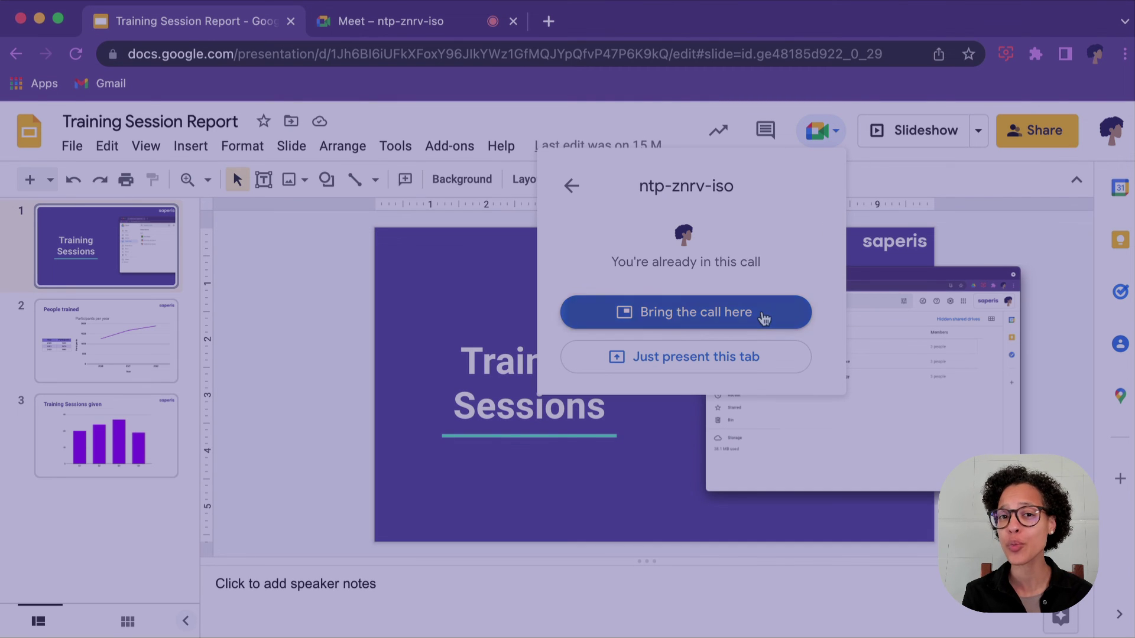
- Dock the ongoing ntp-znrv-iso call beside the Training Session Report deck, not presenting
left_click(721, 314)
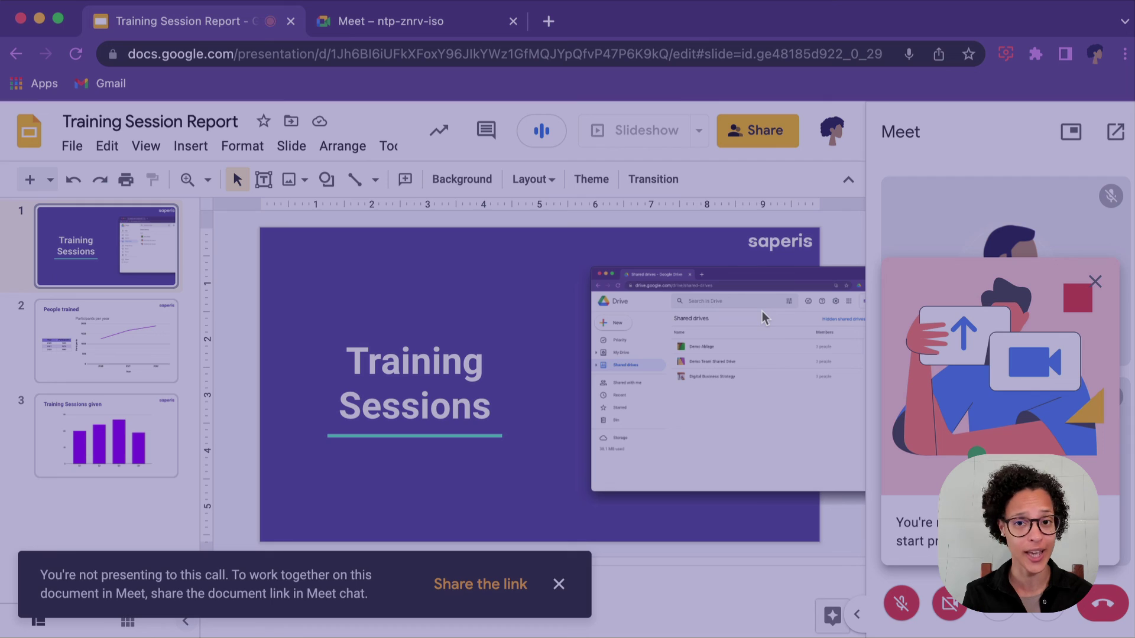